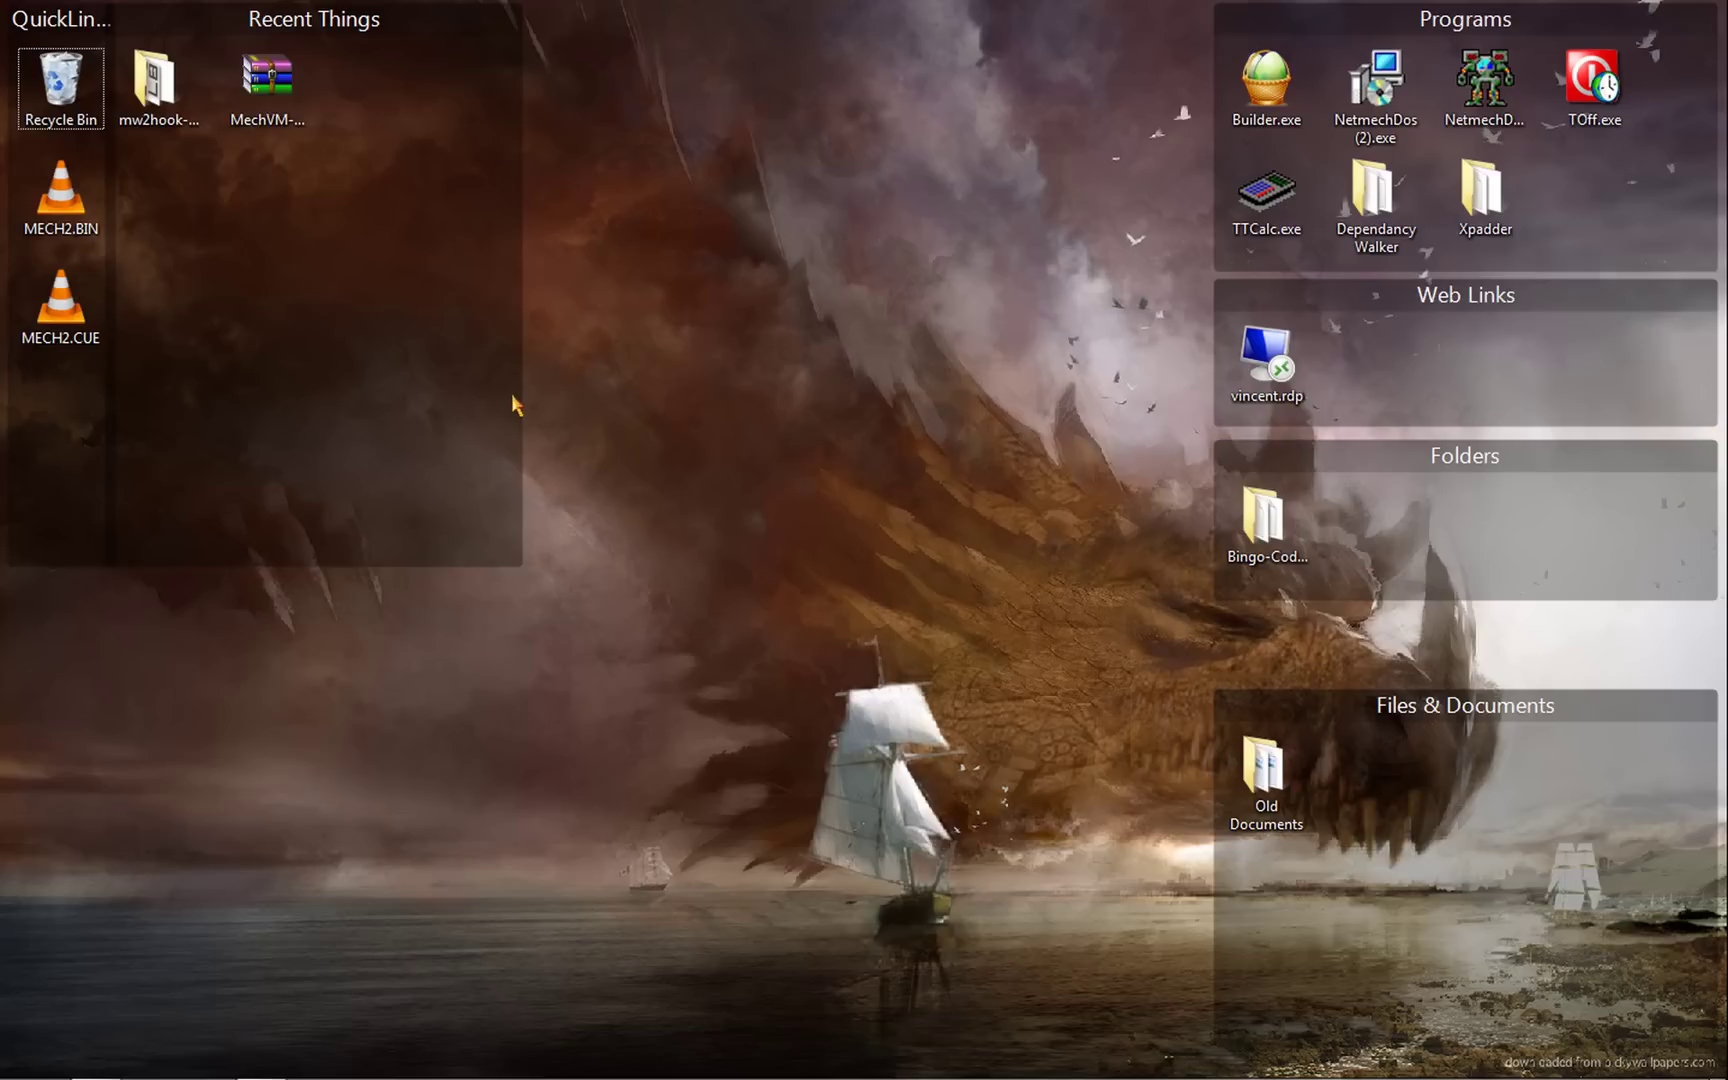
Switch to the Opera browser and review the forum topic on the 3dfx version under Windows 7 and the ImgBurn download page
left_click(95, 1062)
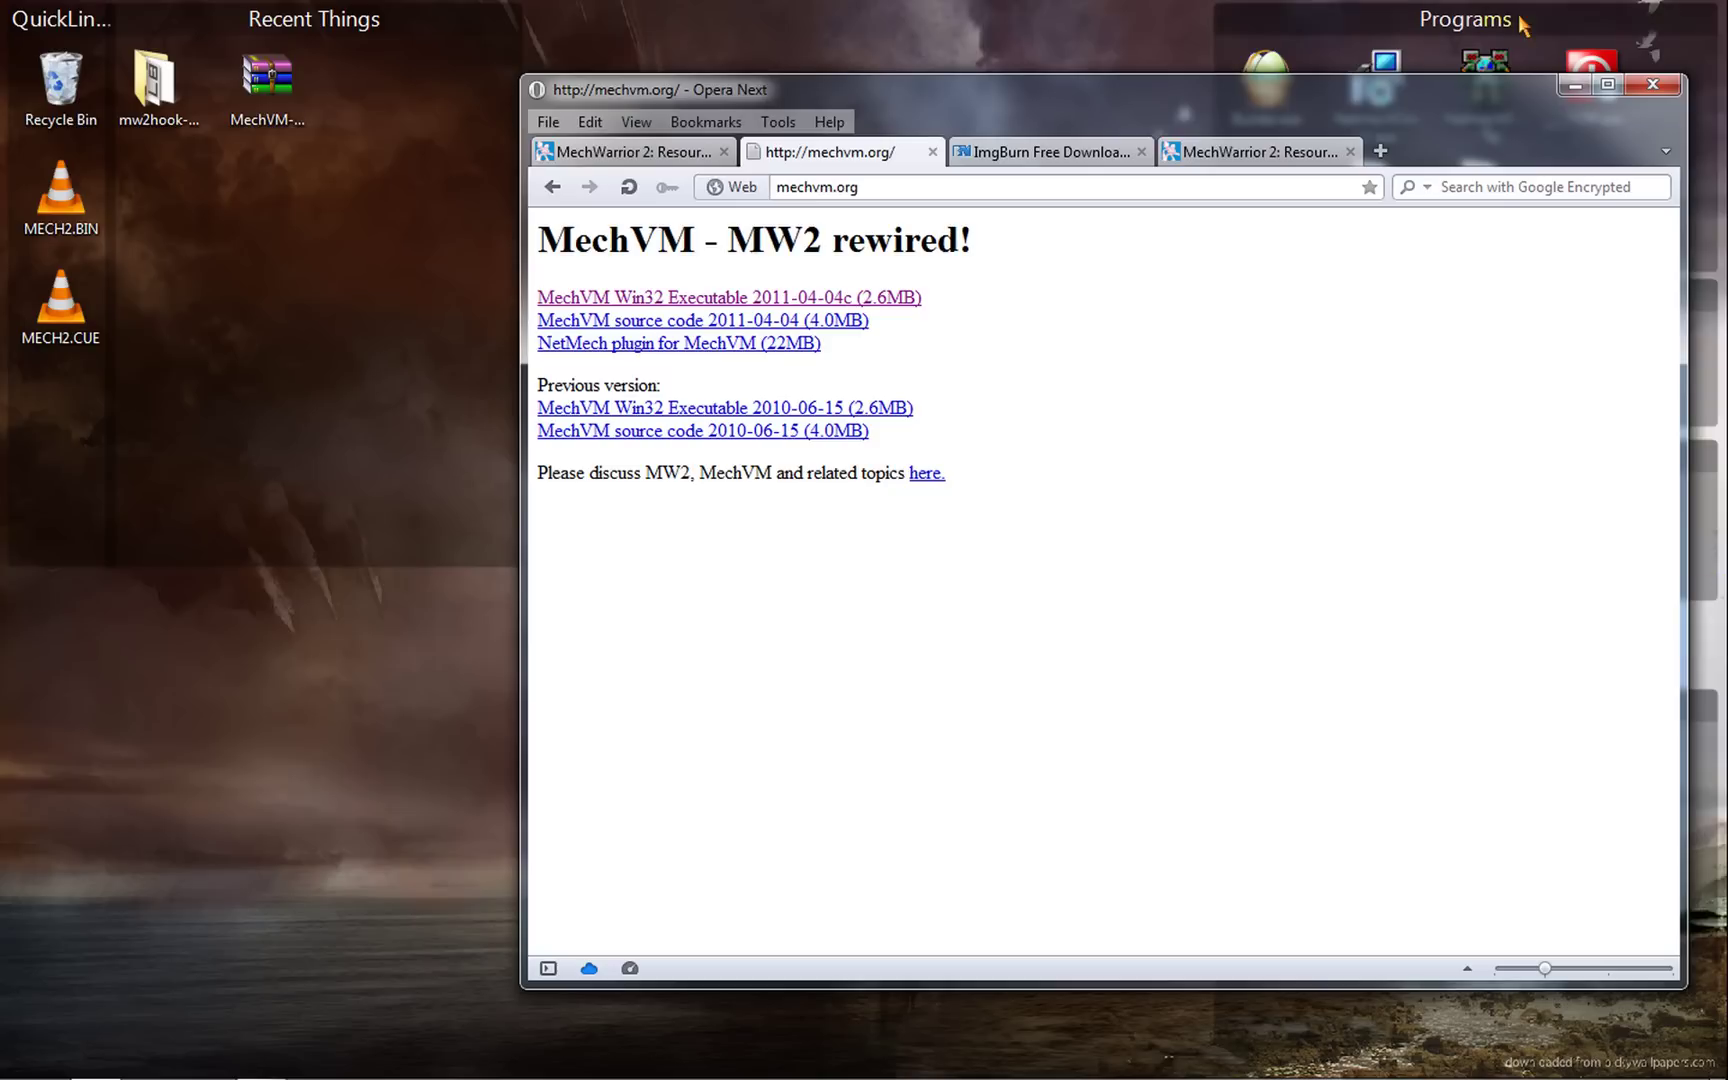
left_click(1292, 155)
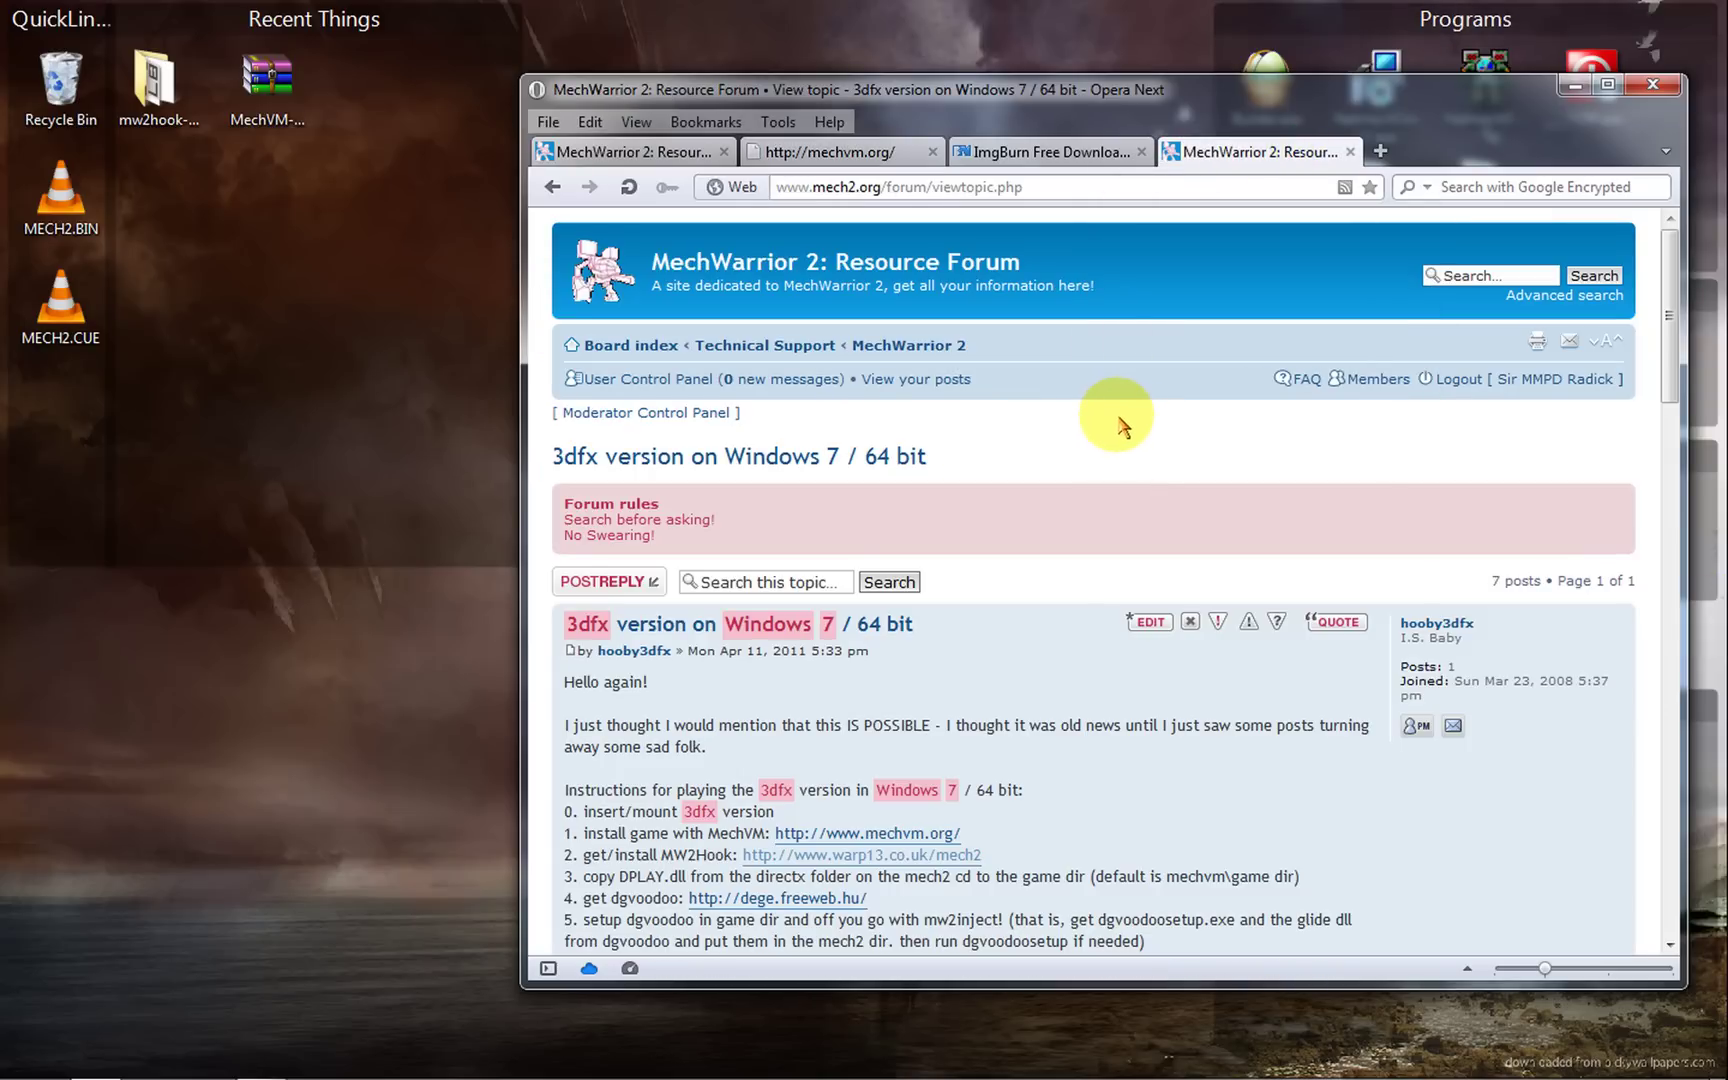
scroll(1130, 465, "down", 3)
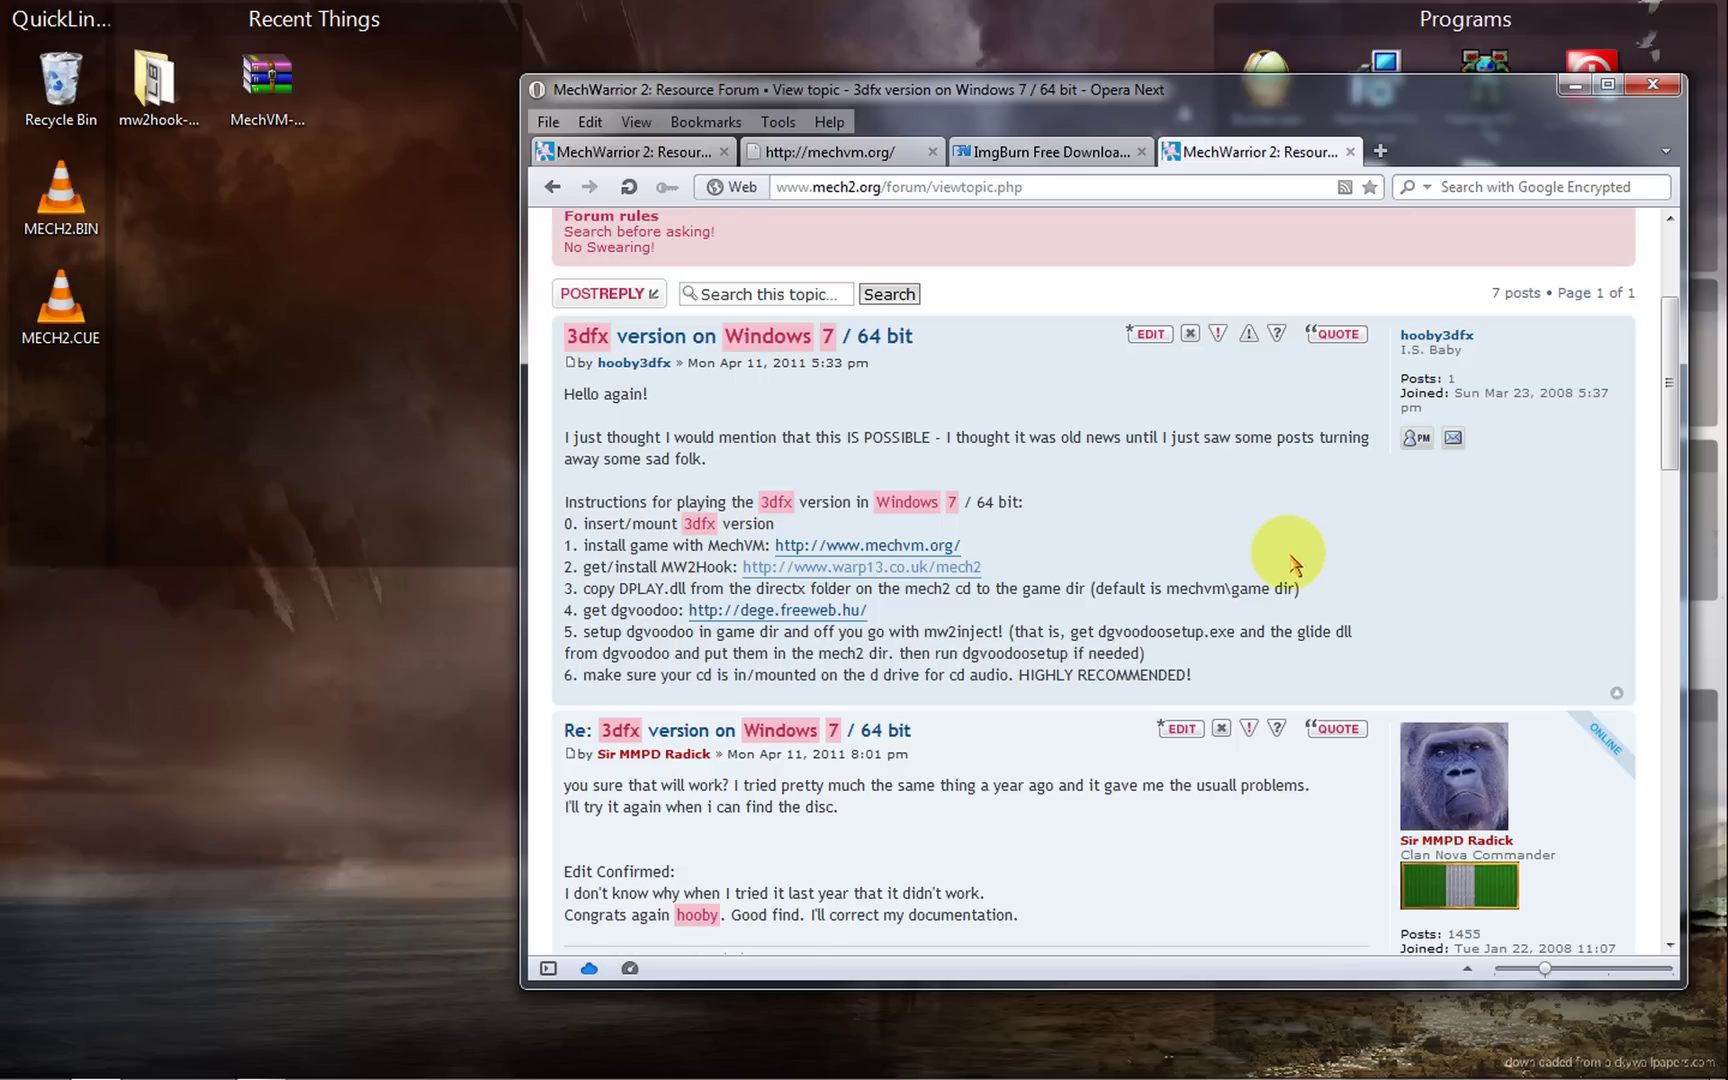
scroll(1290, 560, "up", 2)
scroll(1010, 478, "up", 2)
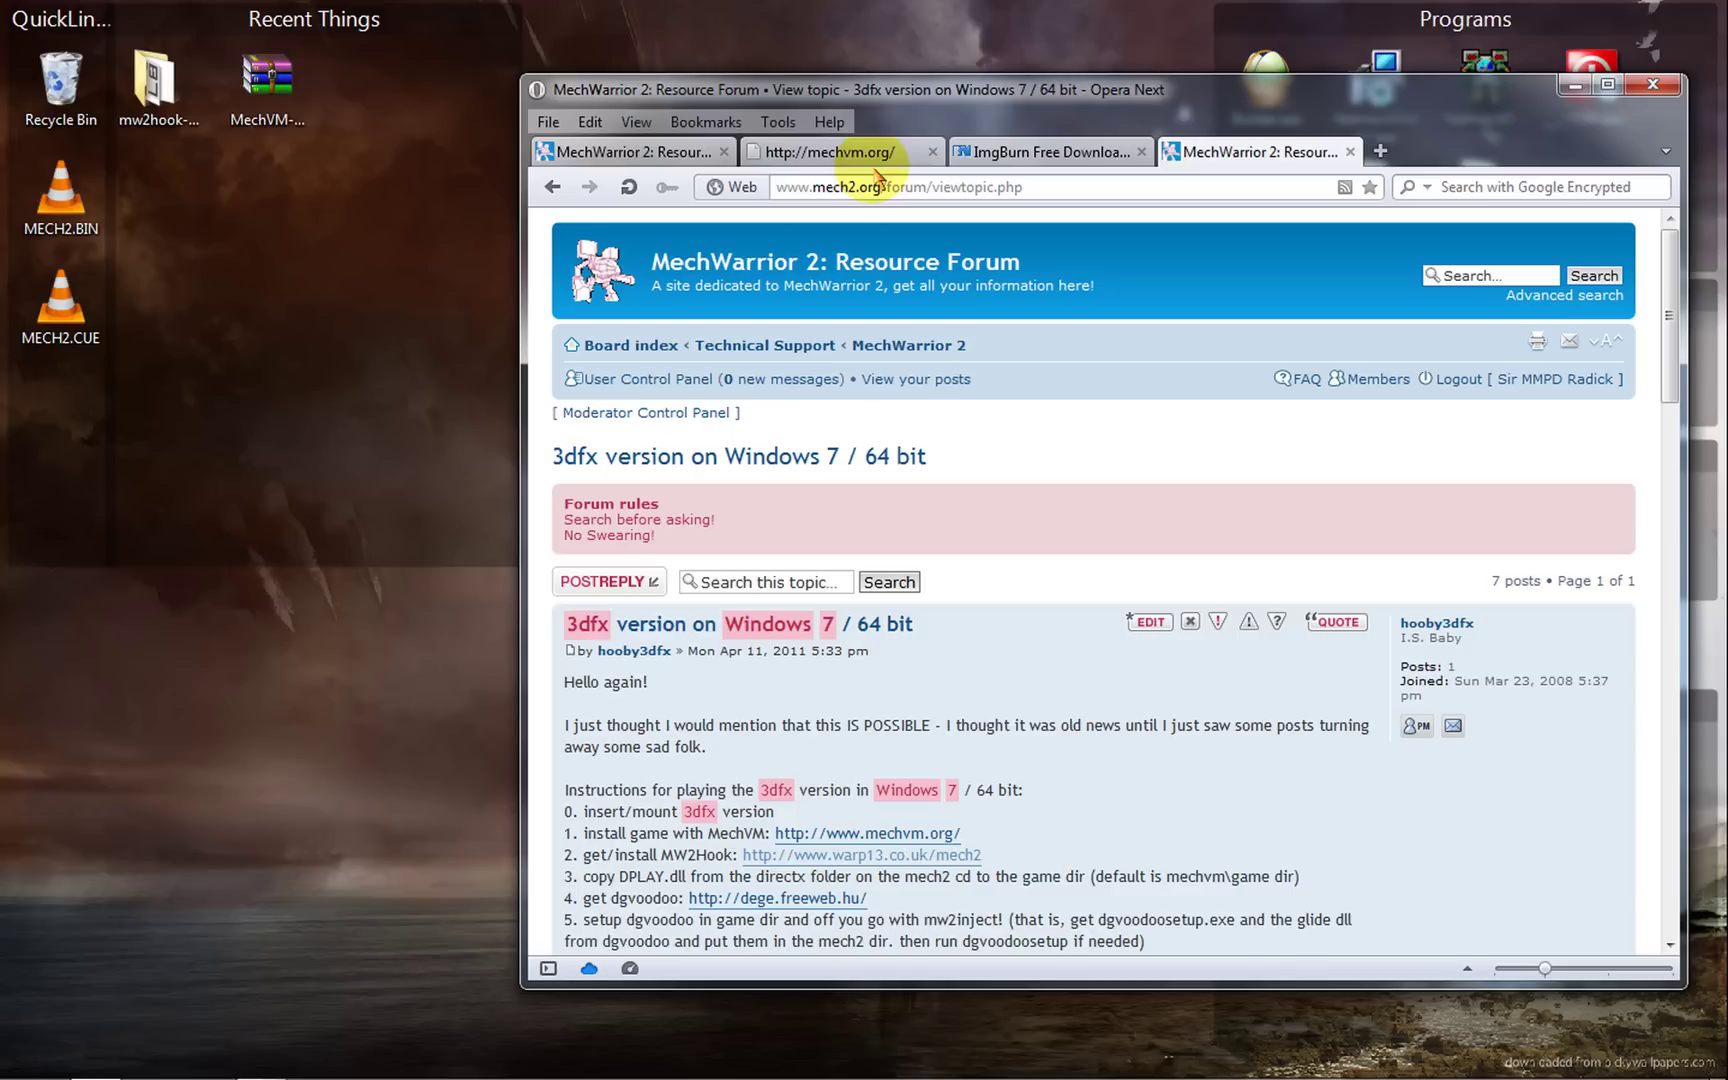
left_click(997, 165)
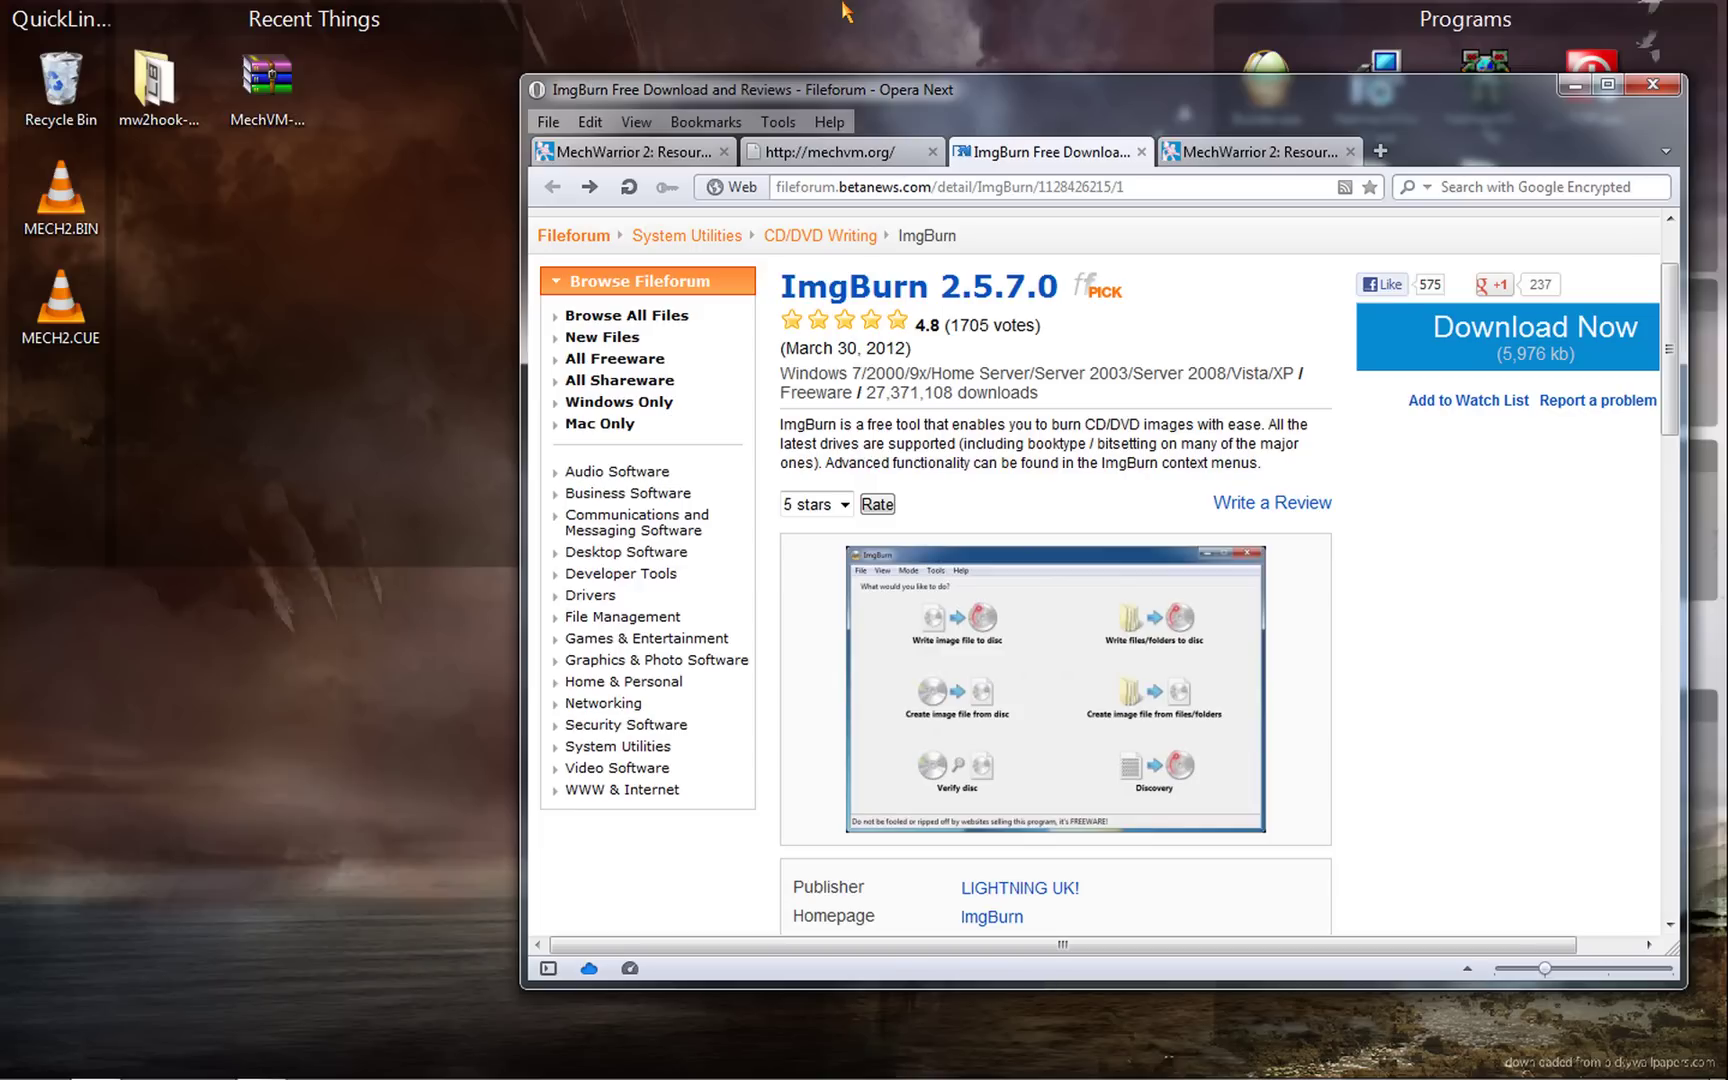
left_click(830, 150)
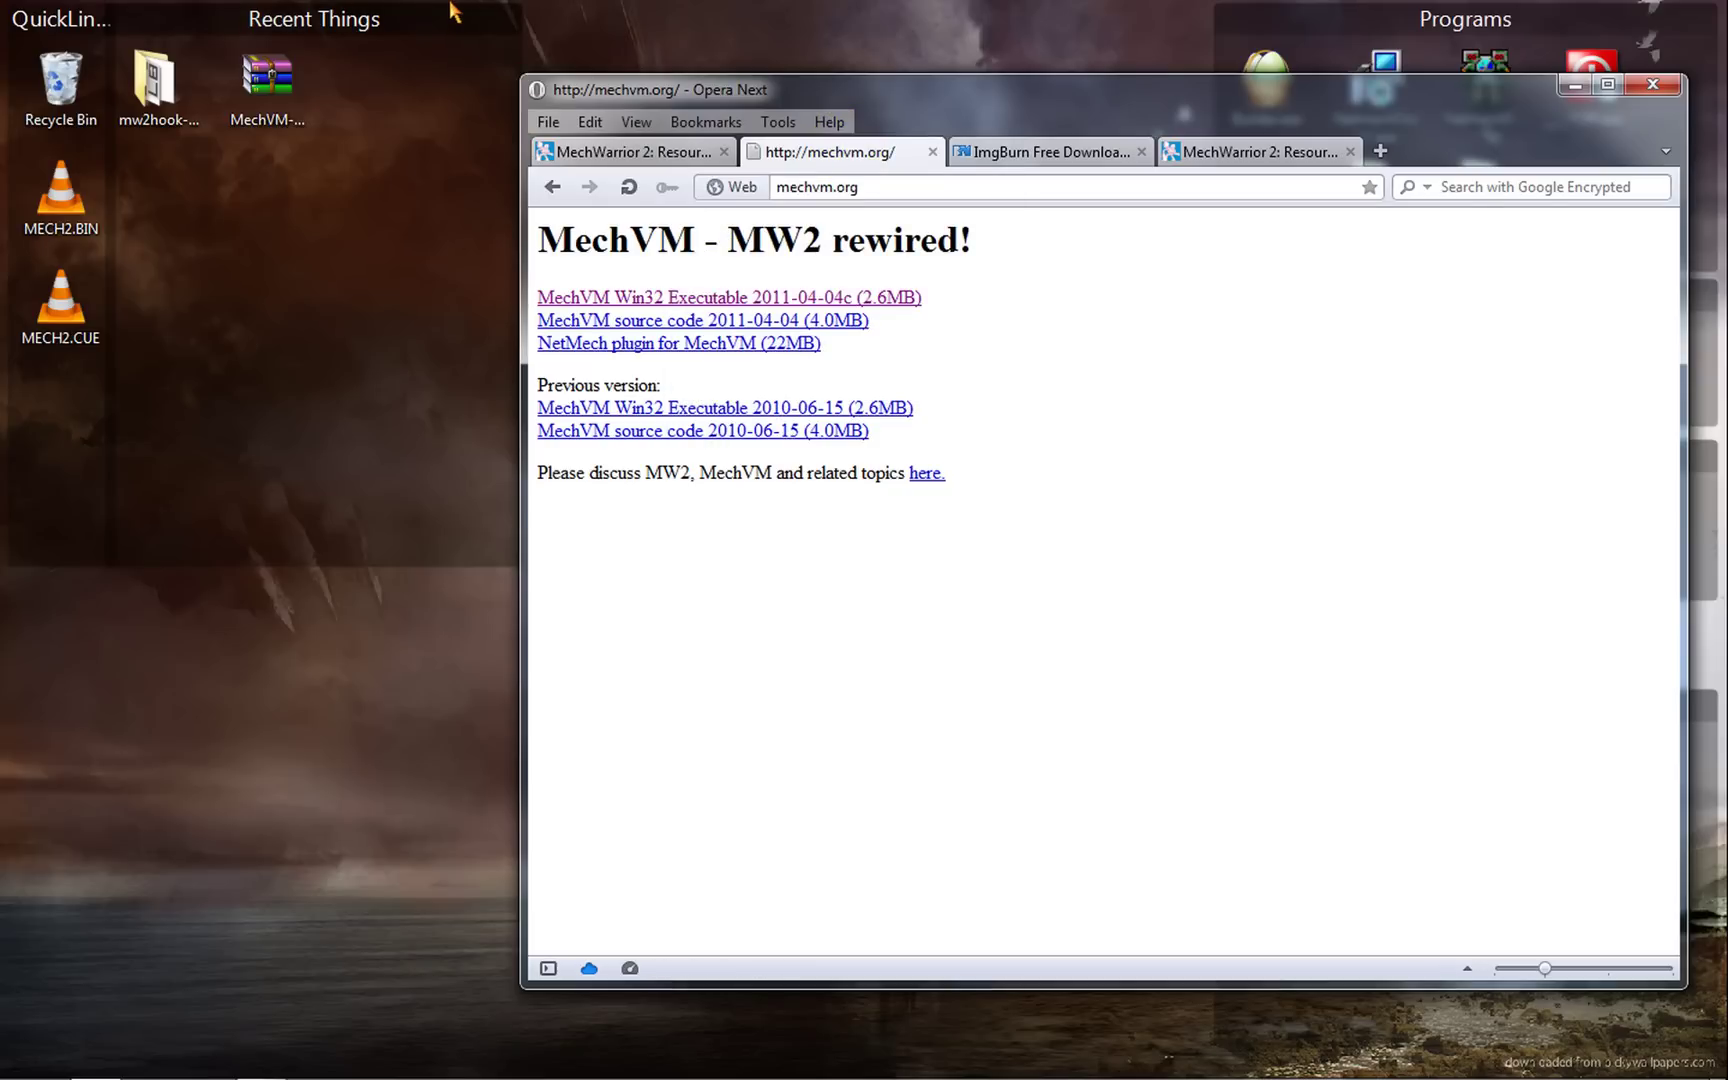
left_click(268, 72)
right_click(271, 66)
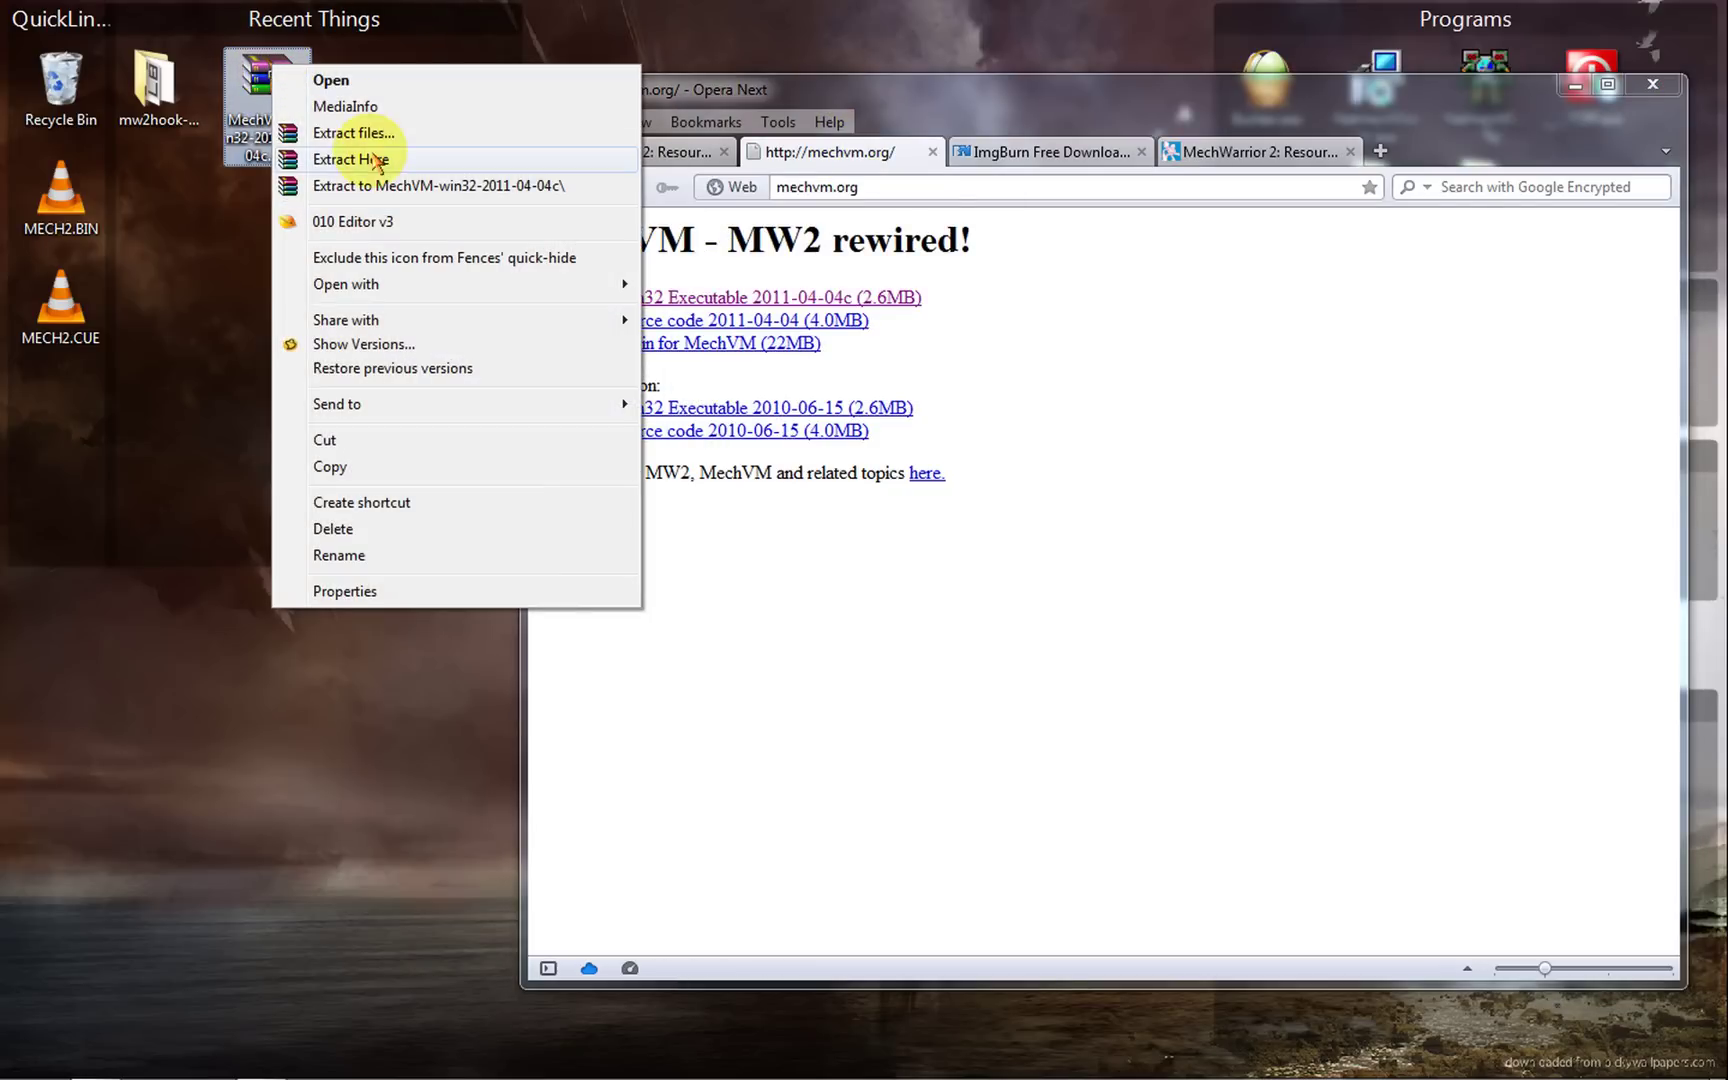
left_click(350, 159)
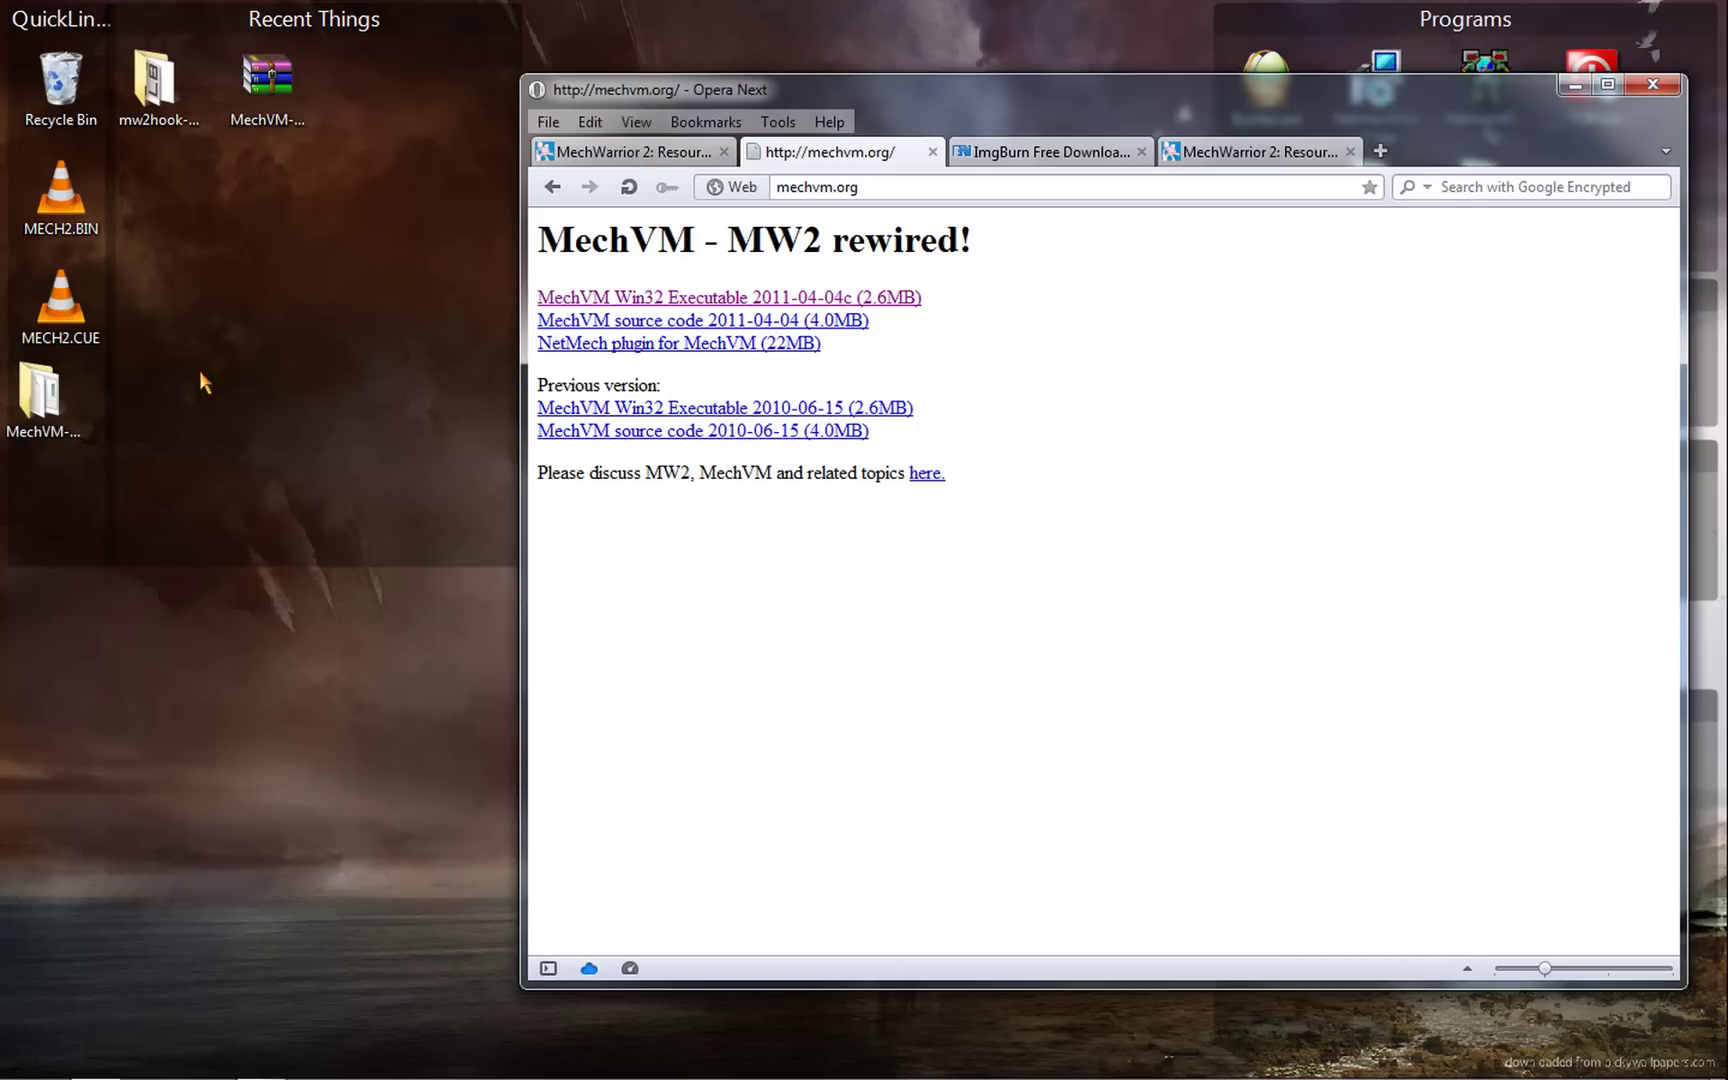
double_click(55, 410)
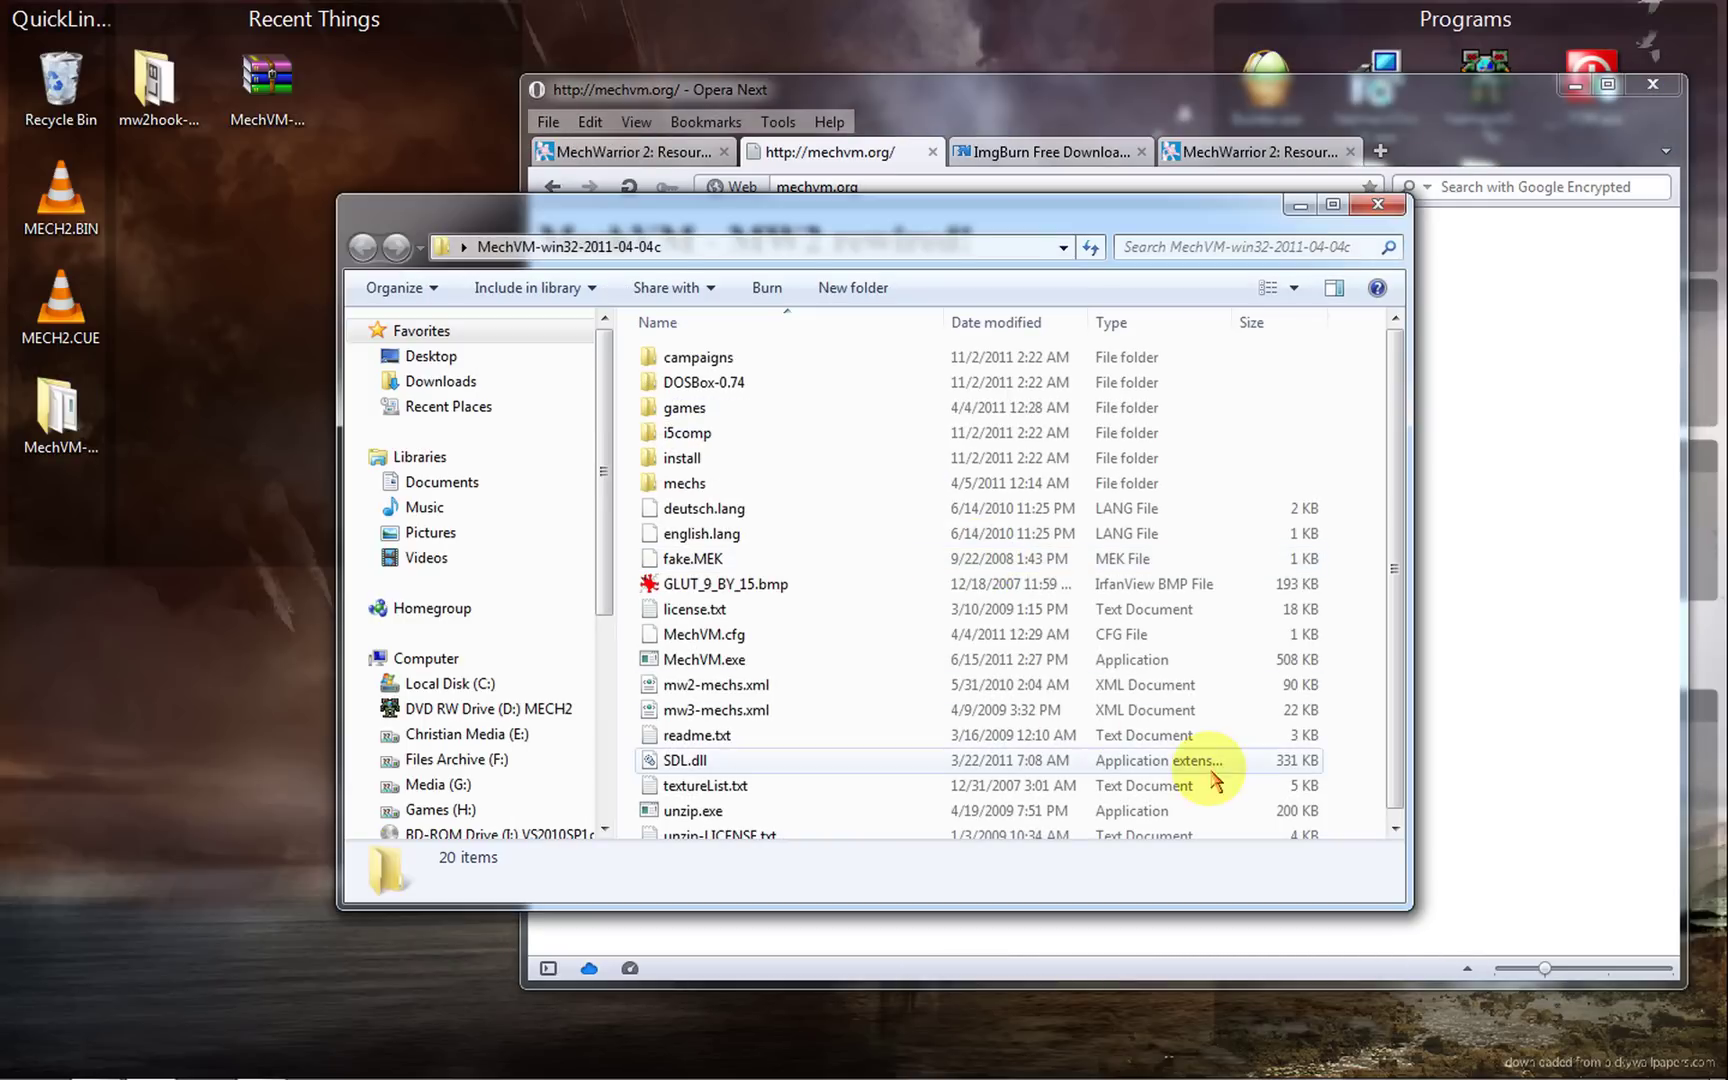
left_click(833, 660)
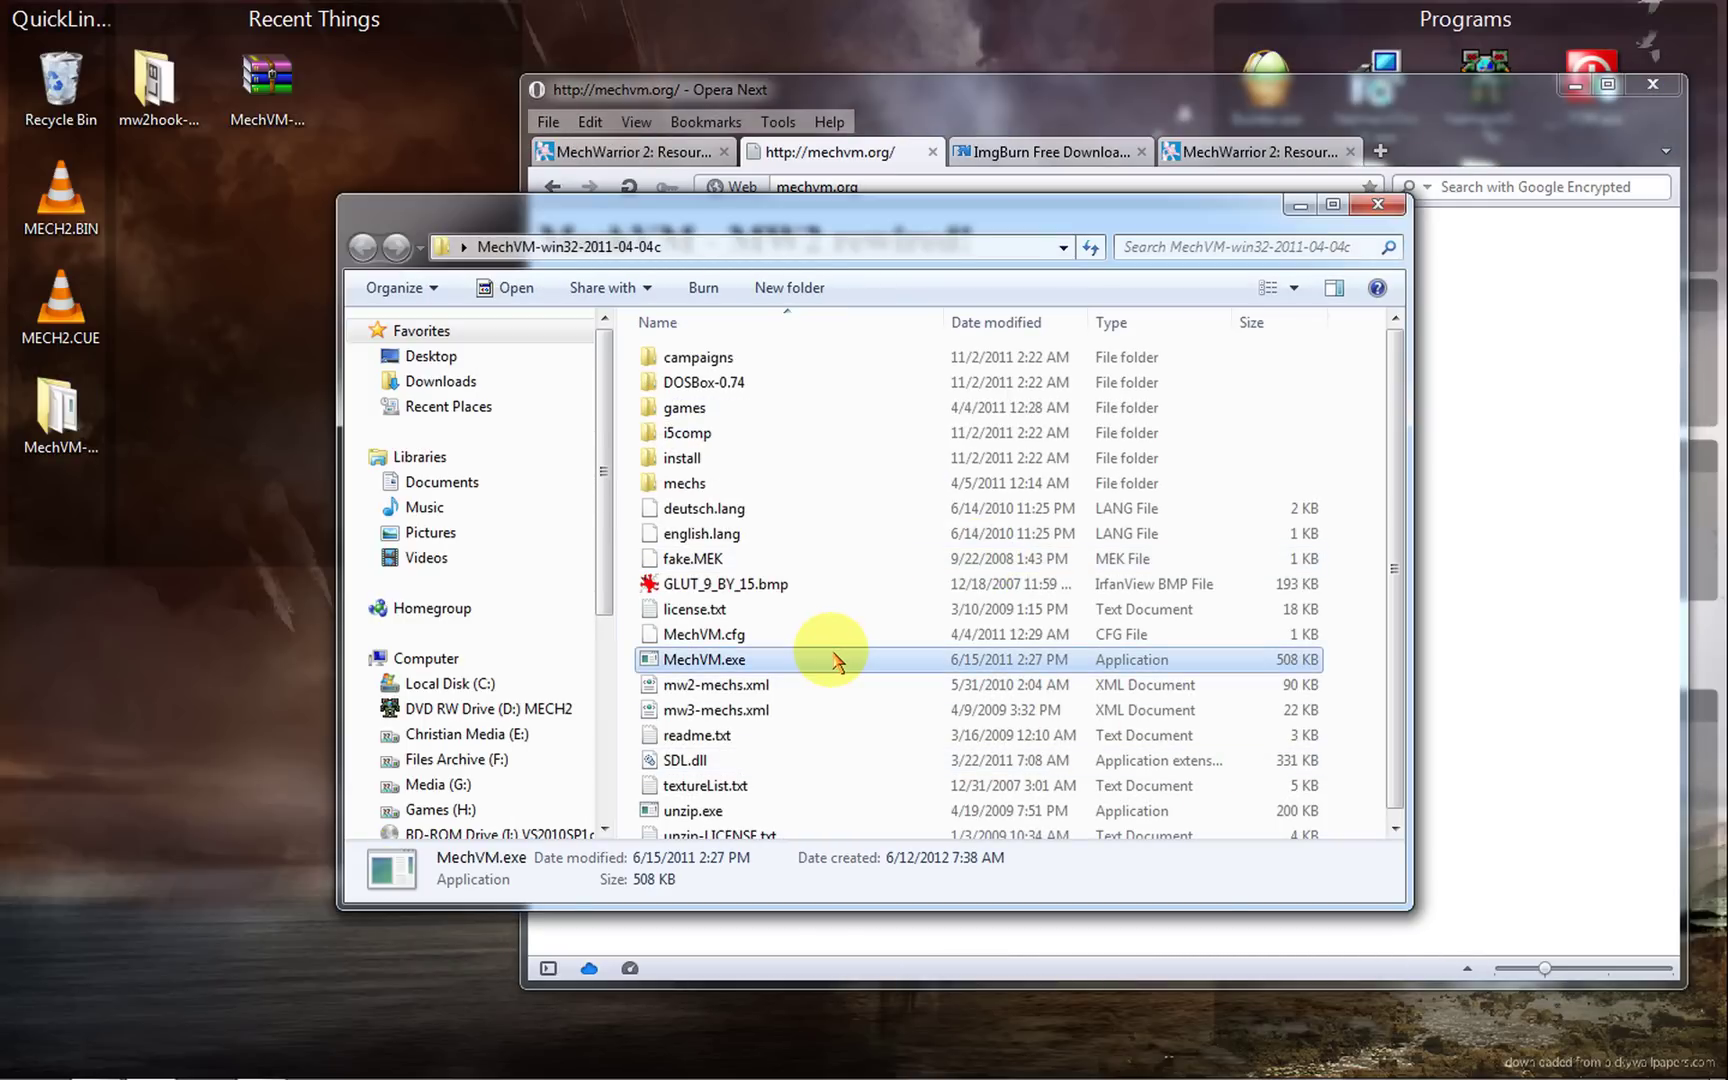
double_click(836, 662)
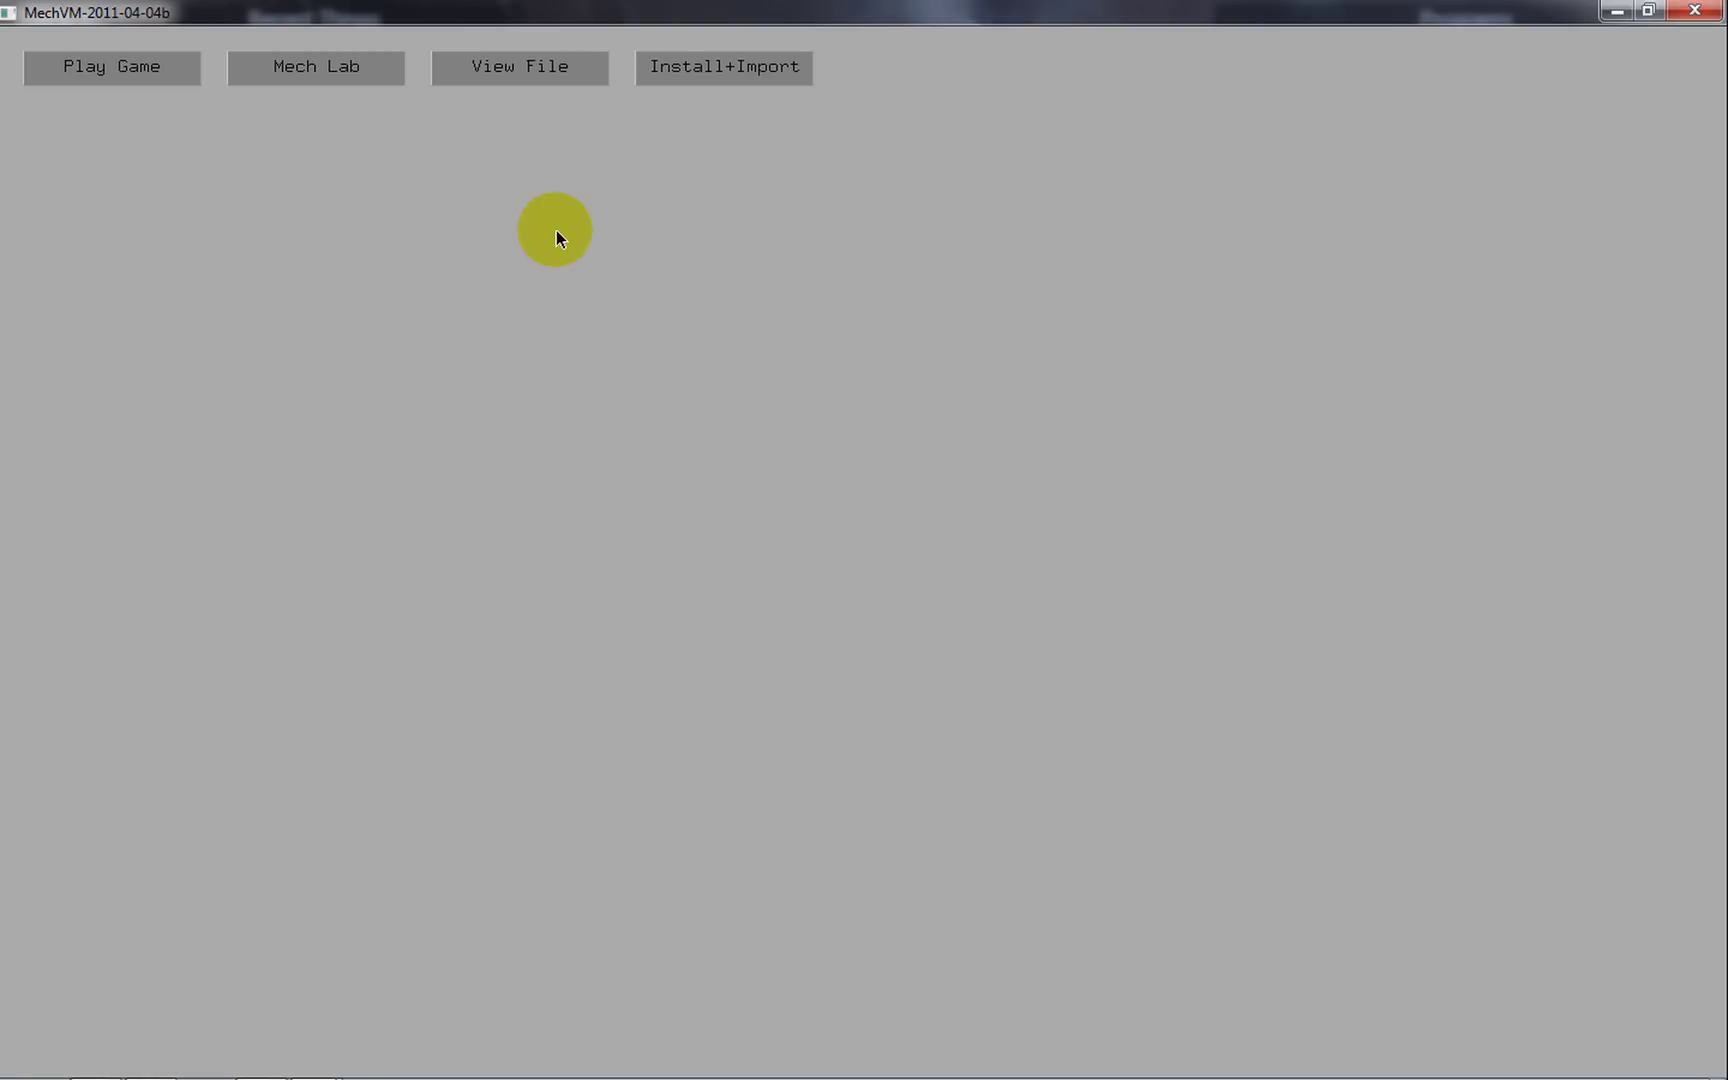
Install MechWarrior 2: 31stCC (NetMech edition, DOS+Win) from D:\, supplying MECH2.CUE from the desktop as the CD image
left_click(727, 74)
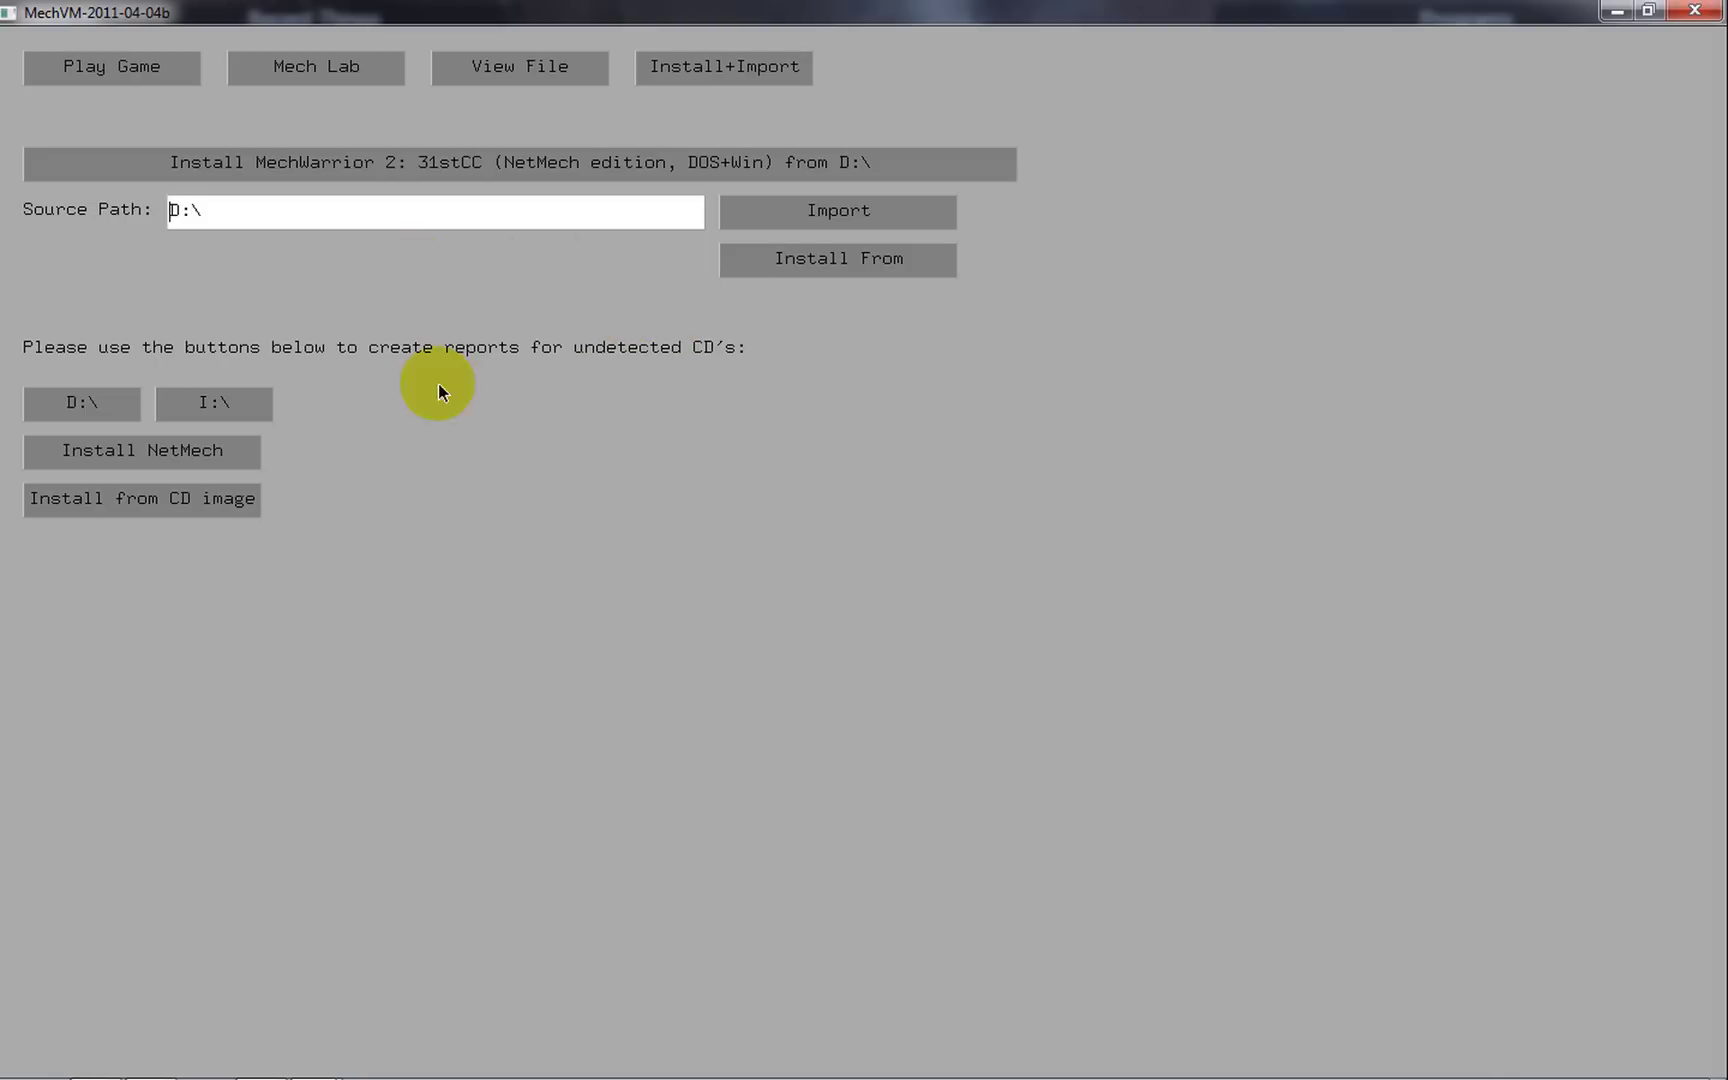
left_click(347, 167)
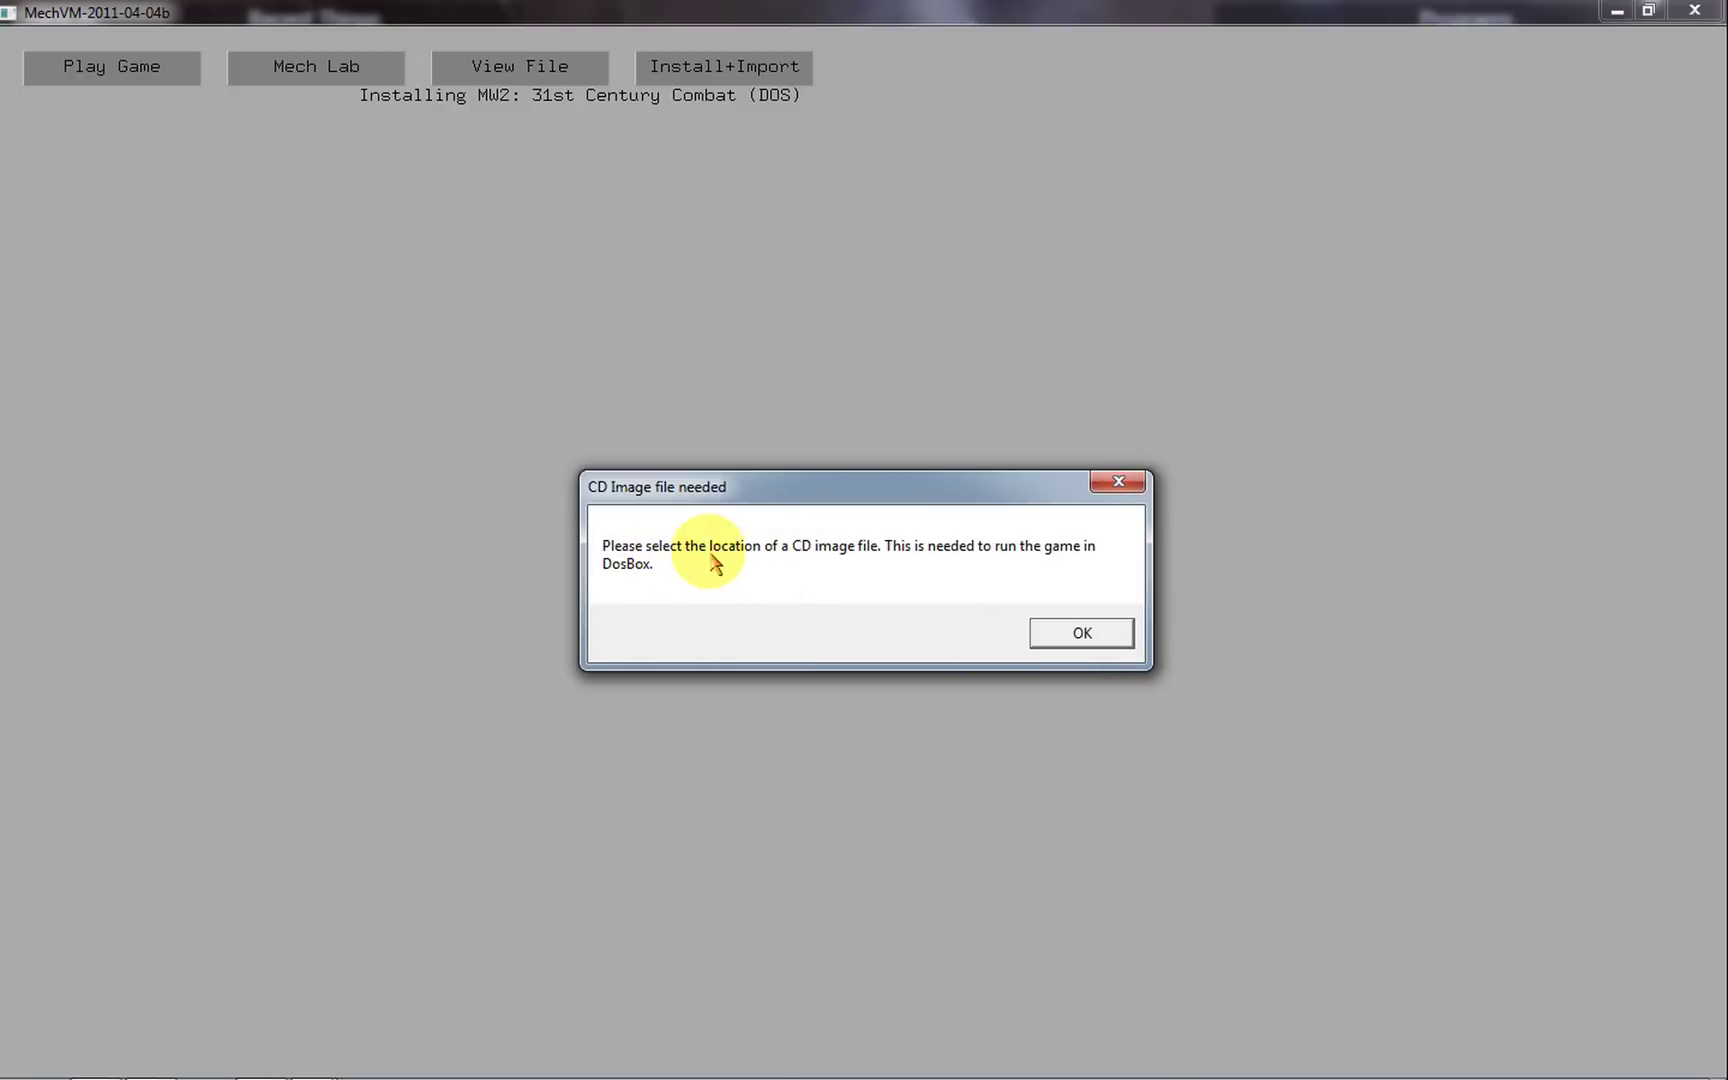
left_click(1110, 638)
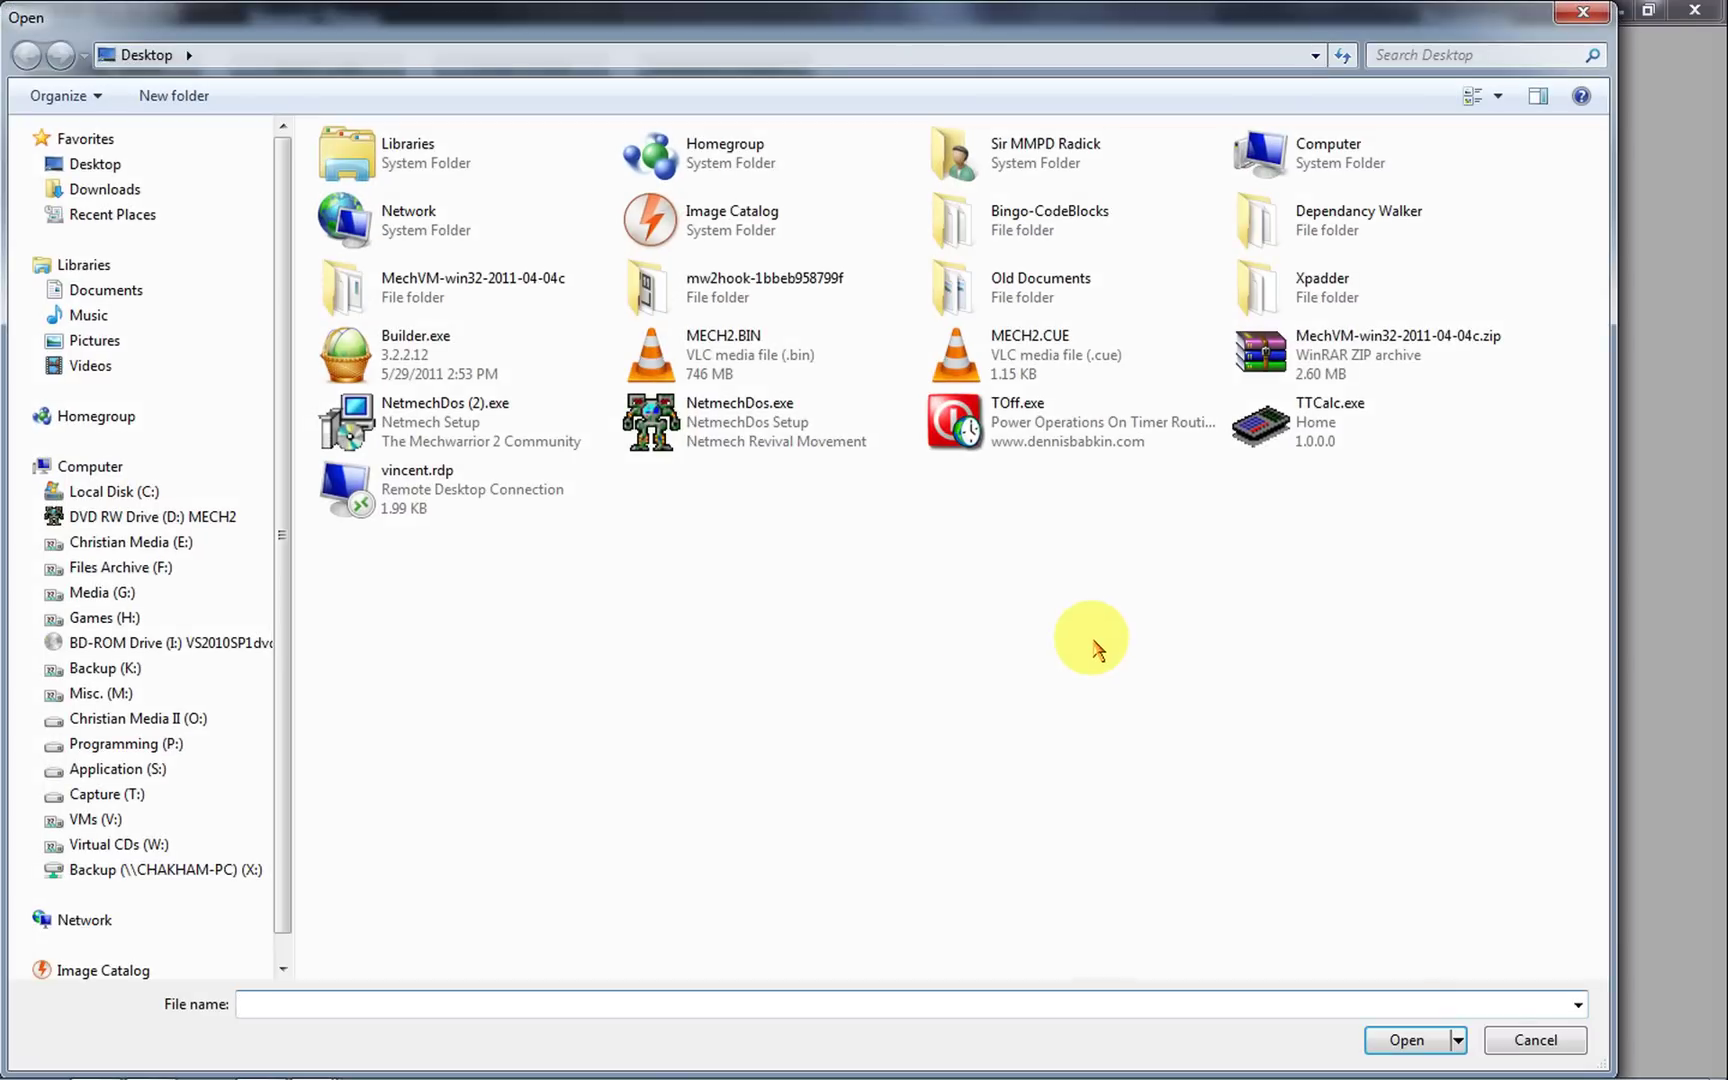
left_click(1060, 374)
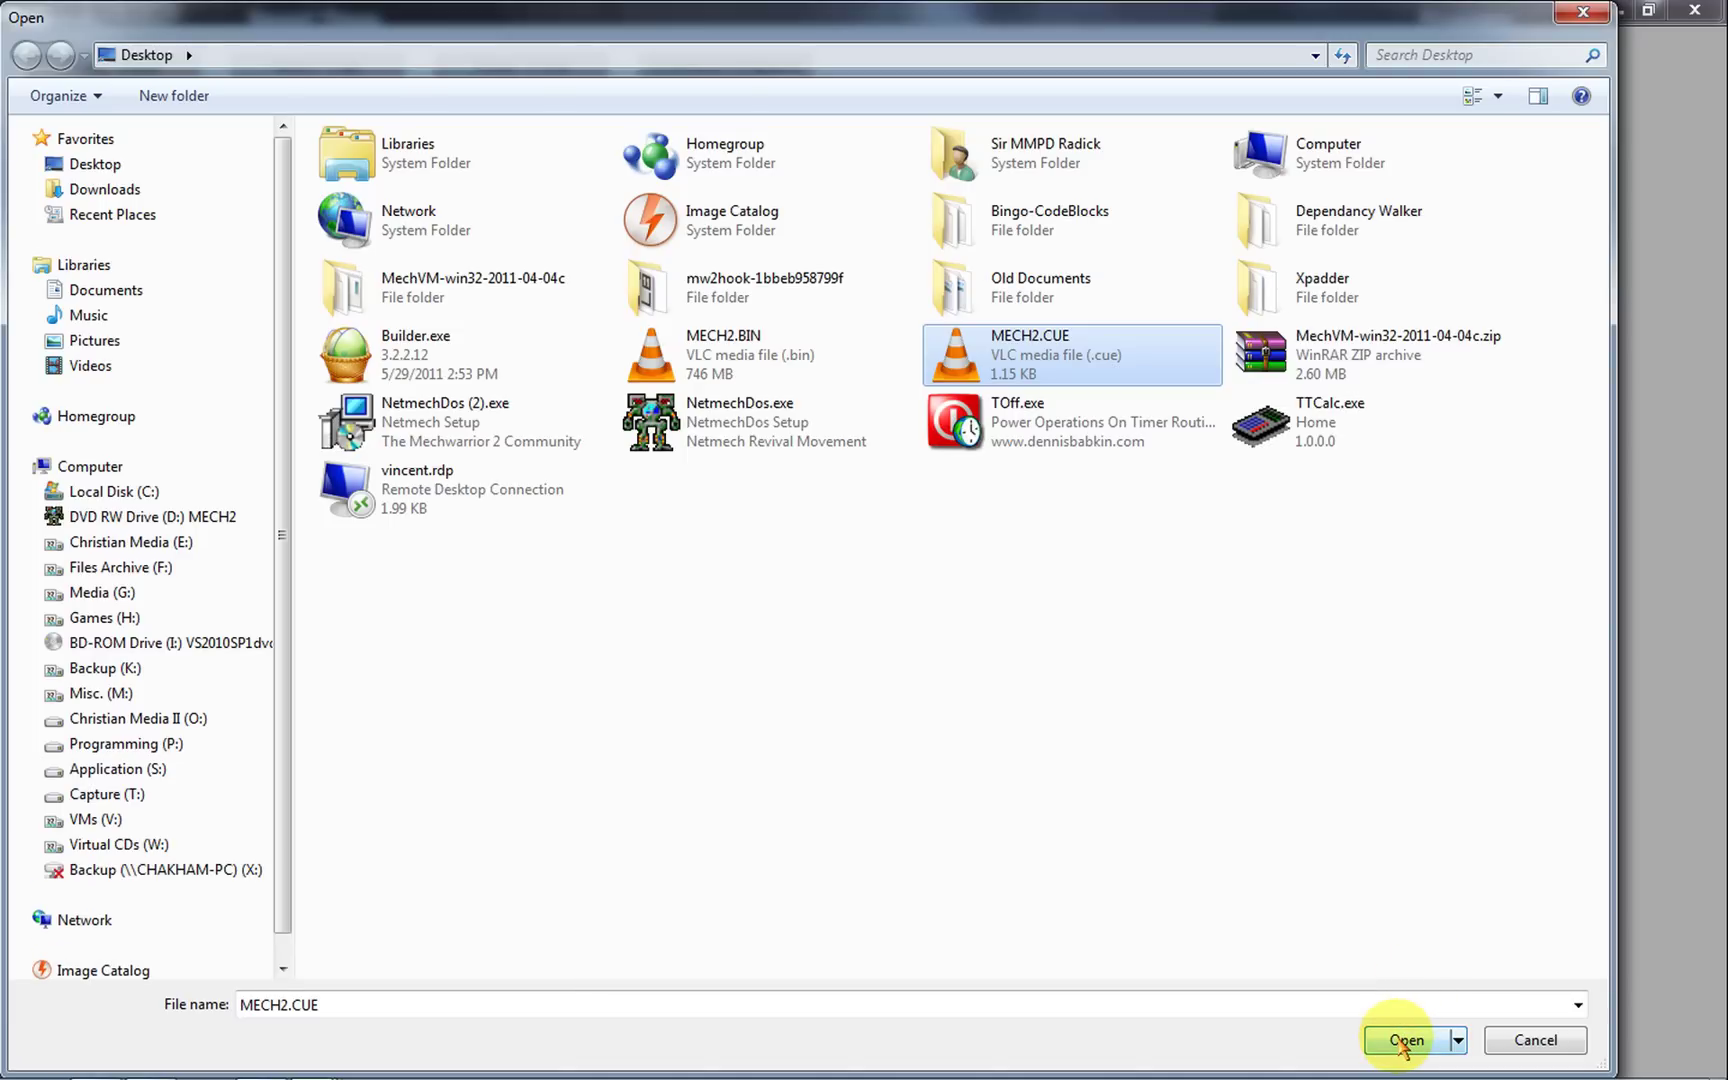
left_click(1403, 1043)
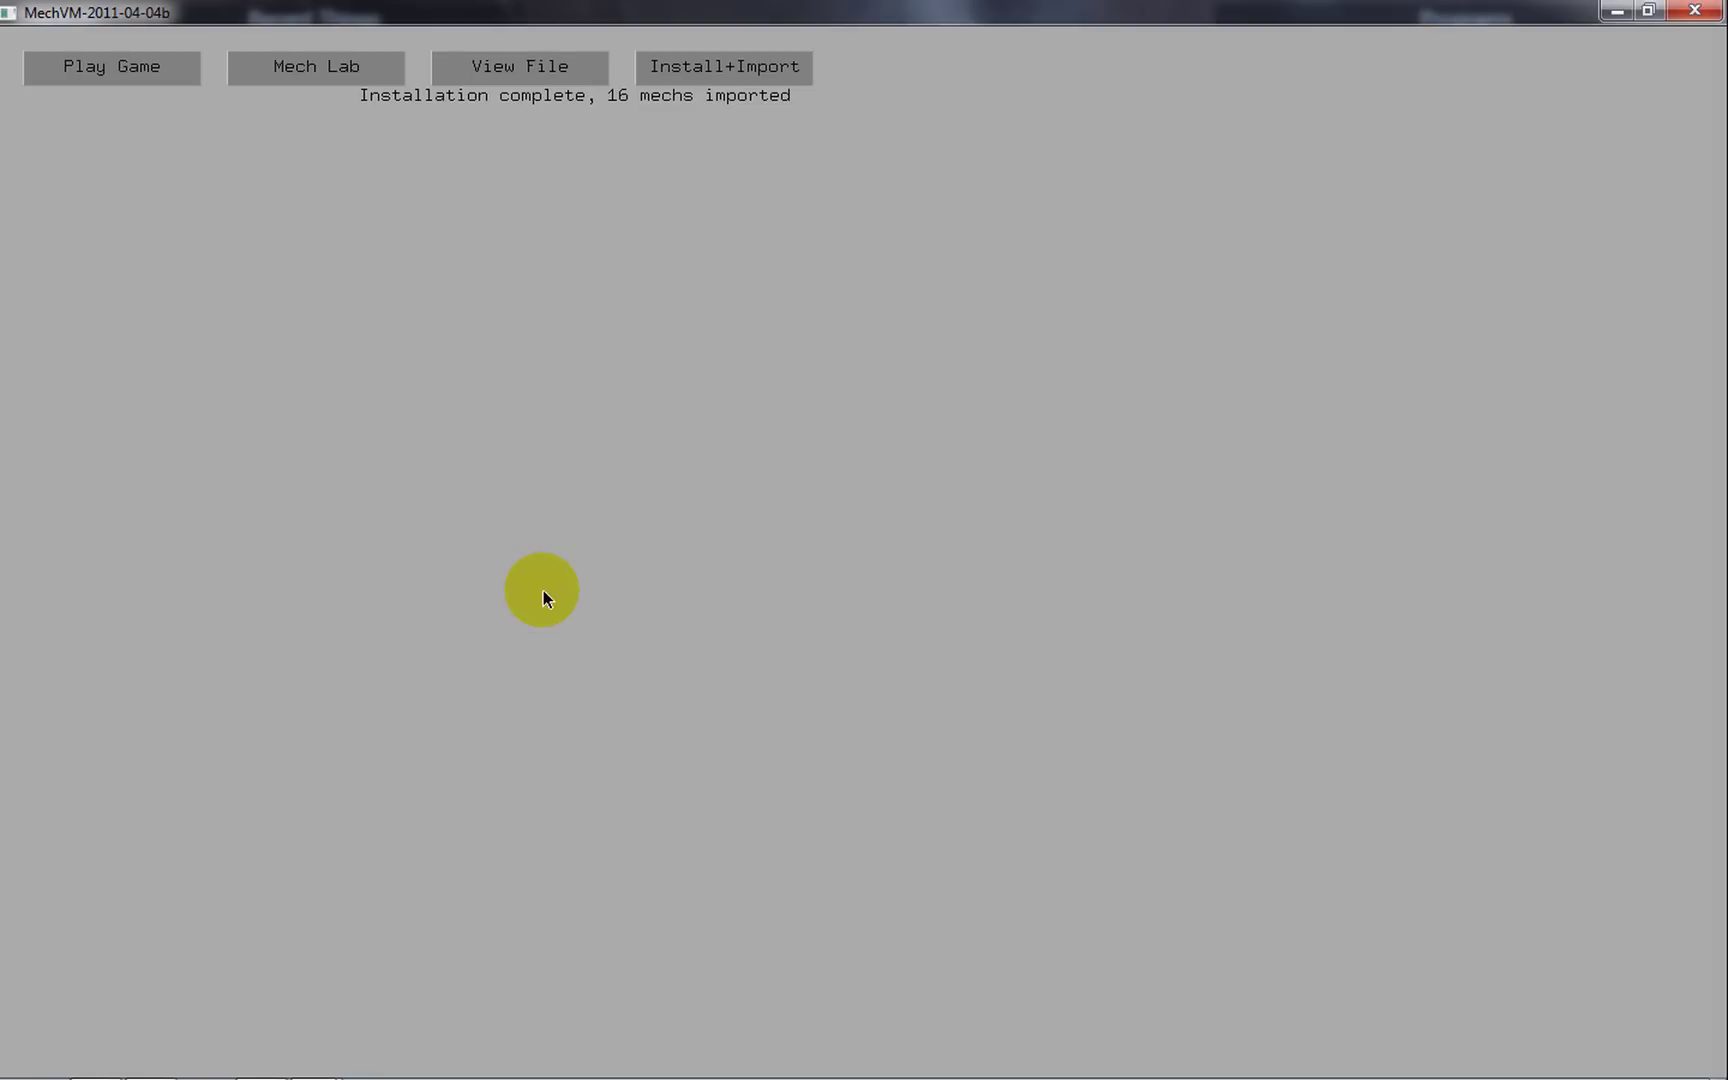
Start the MW2: 31st Century Combat (Win95, native) version of the game from MechVM
left_click(741, 78)
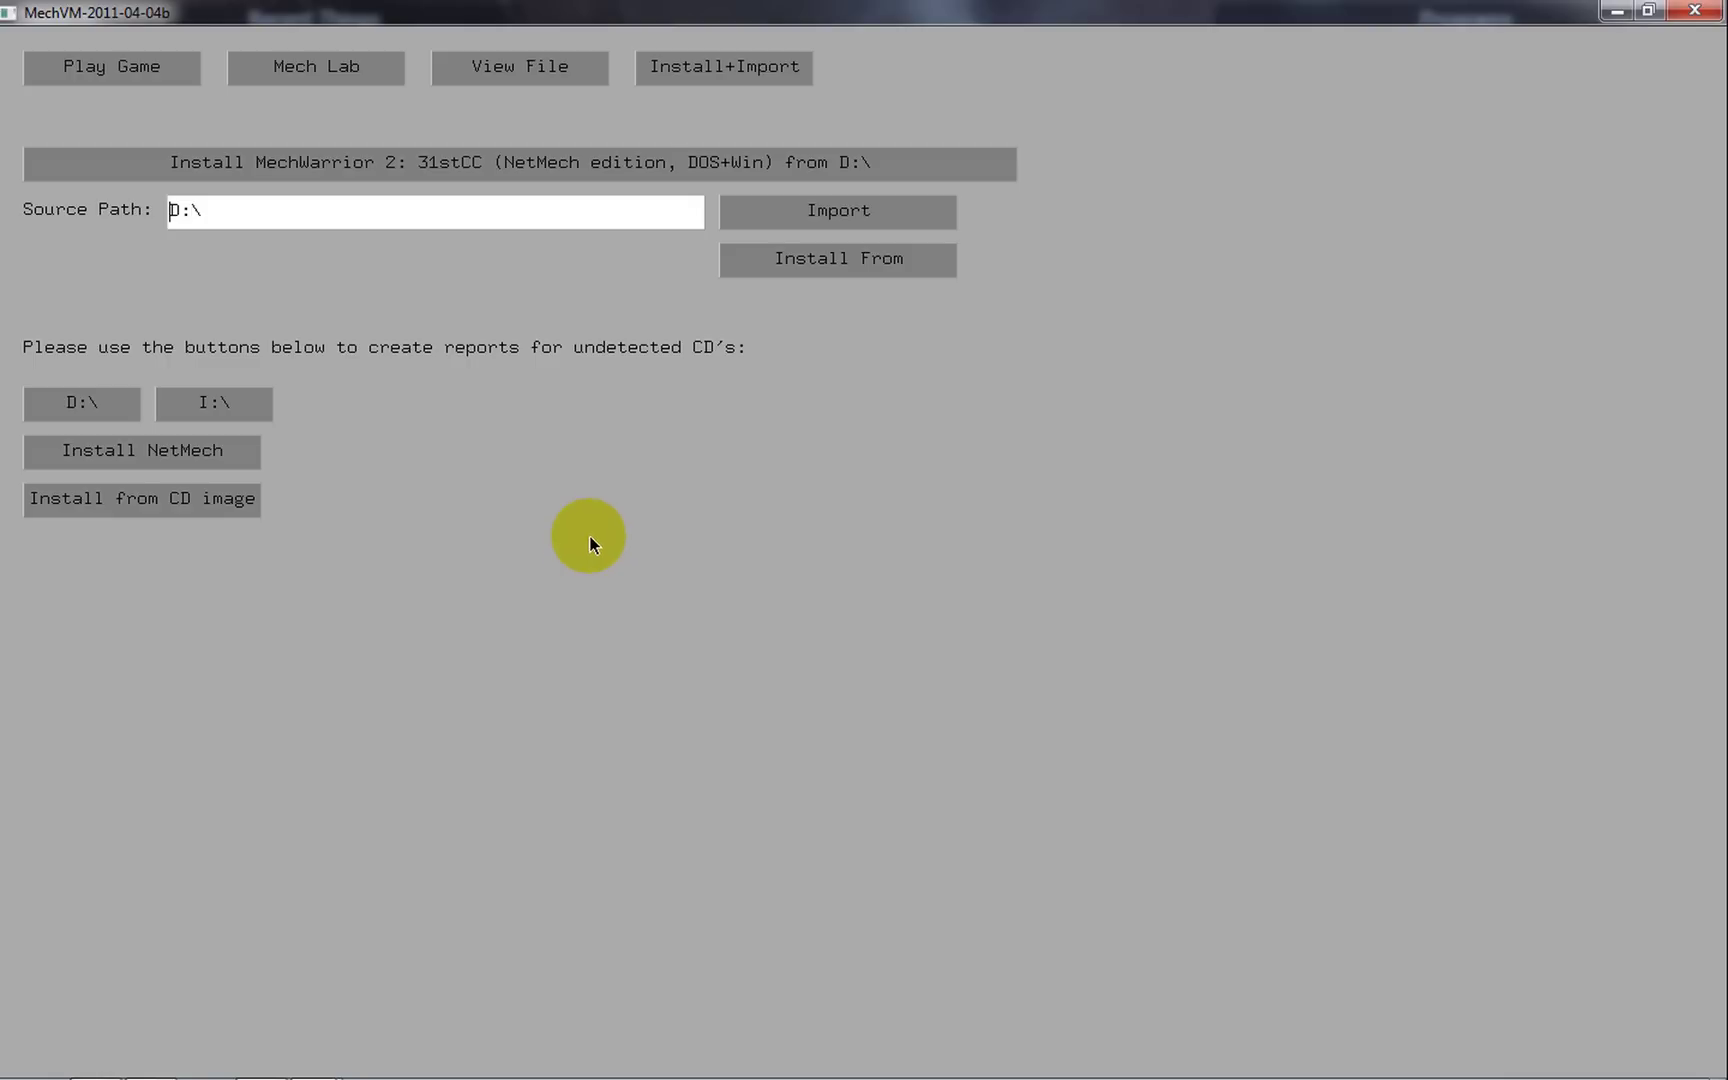
left_click(125, 72)
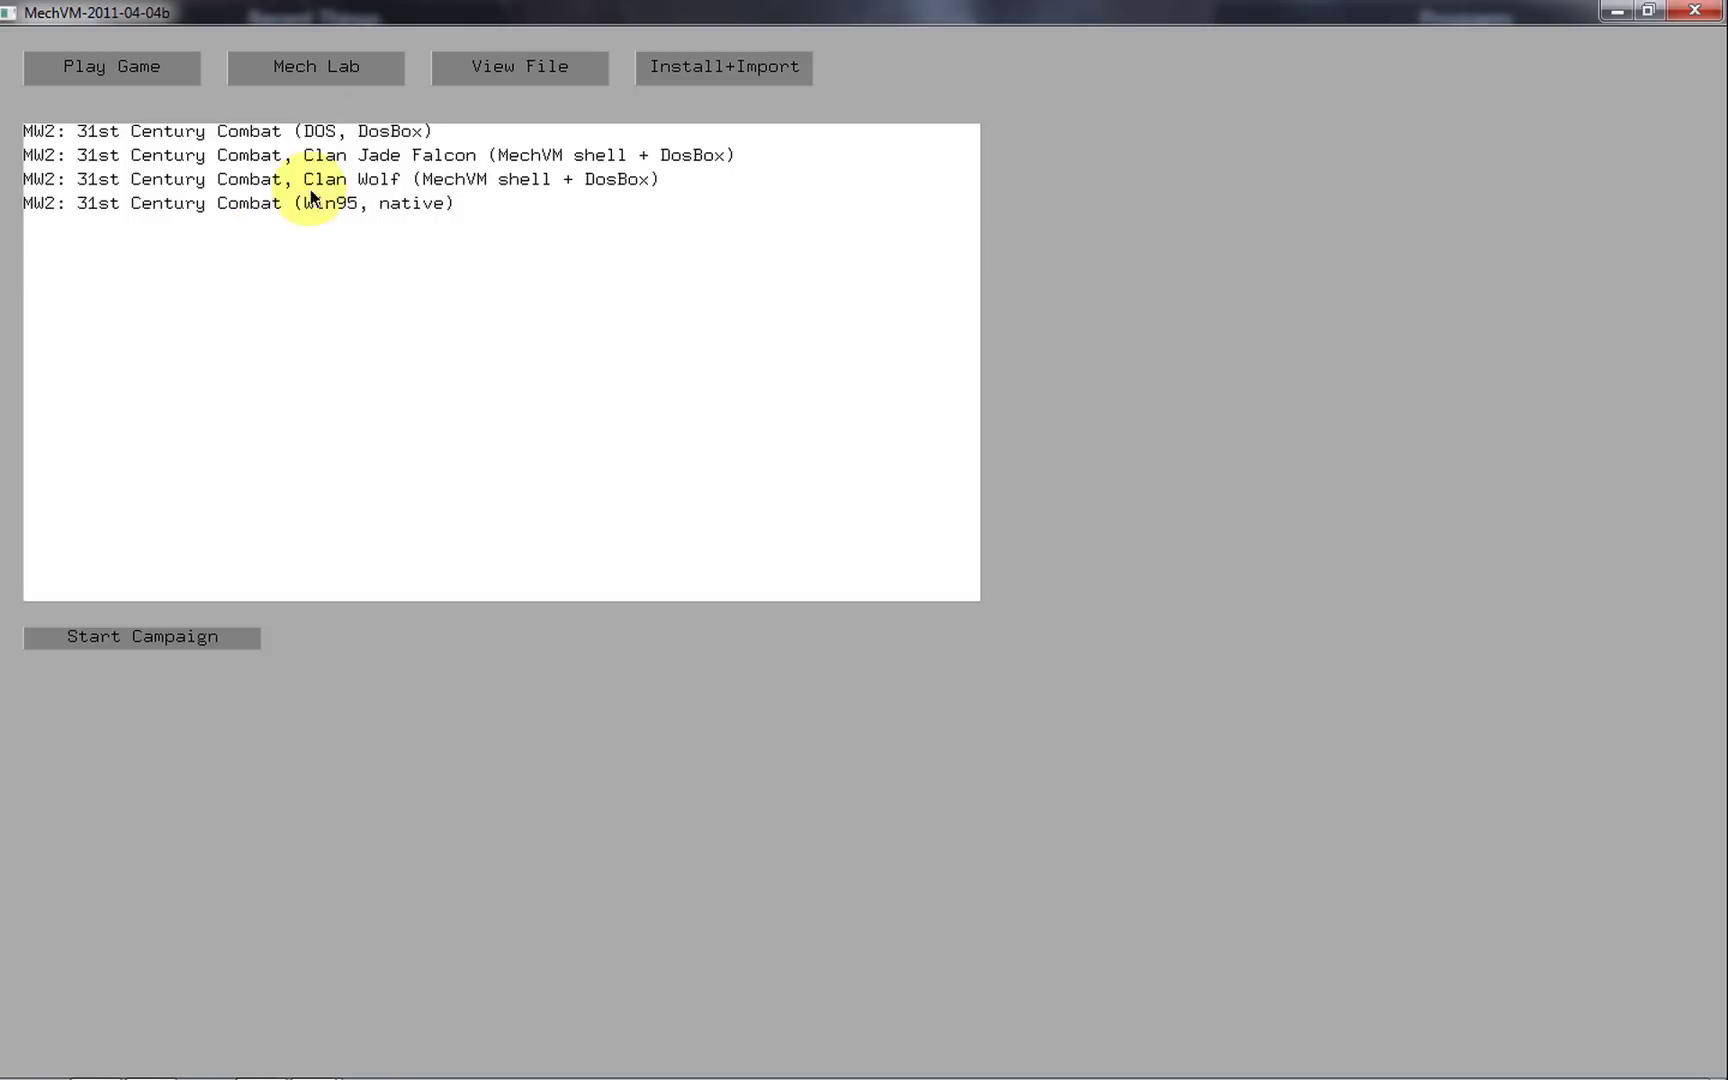
left_click(376, 134)
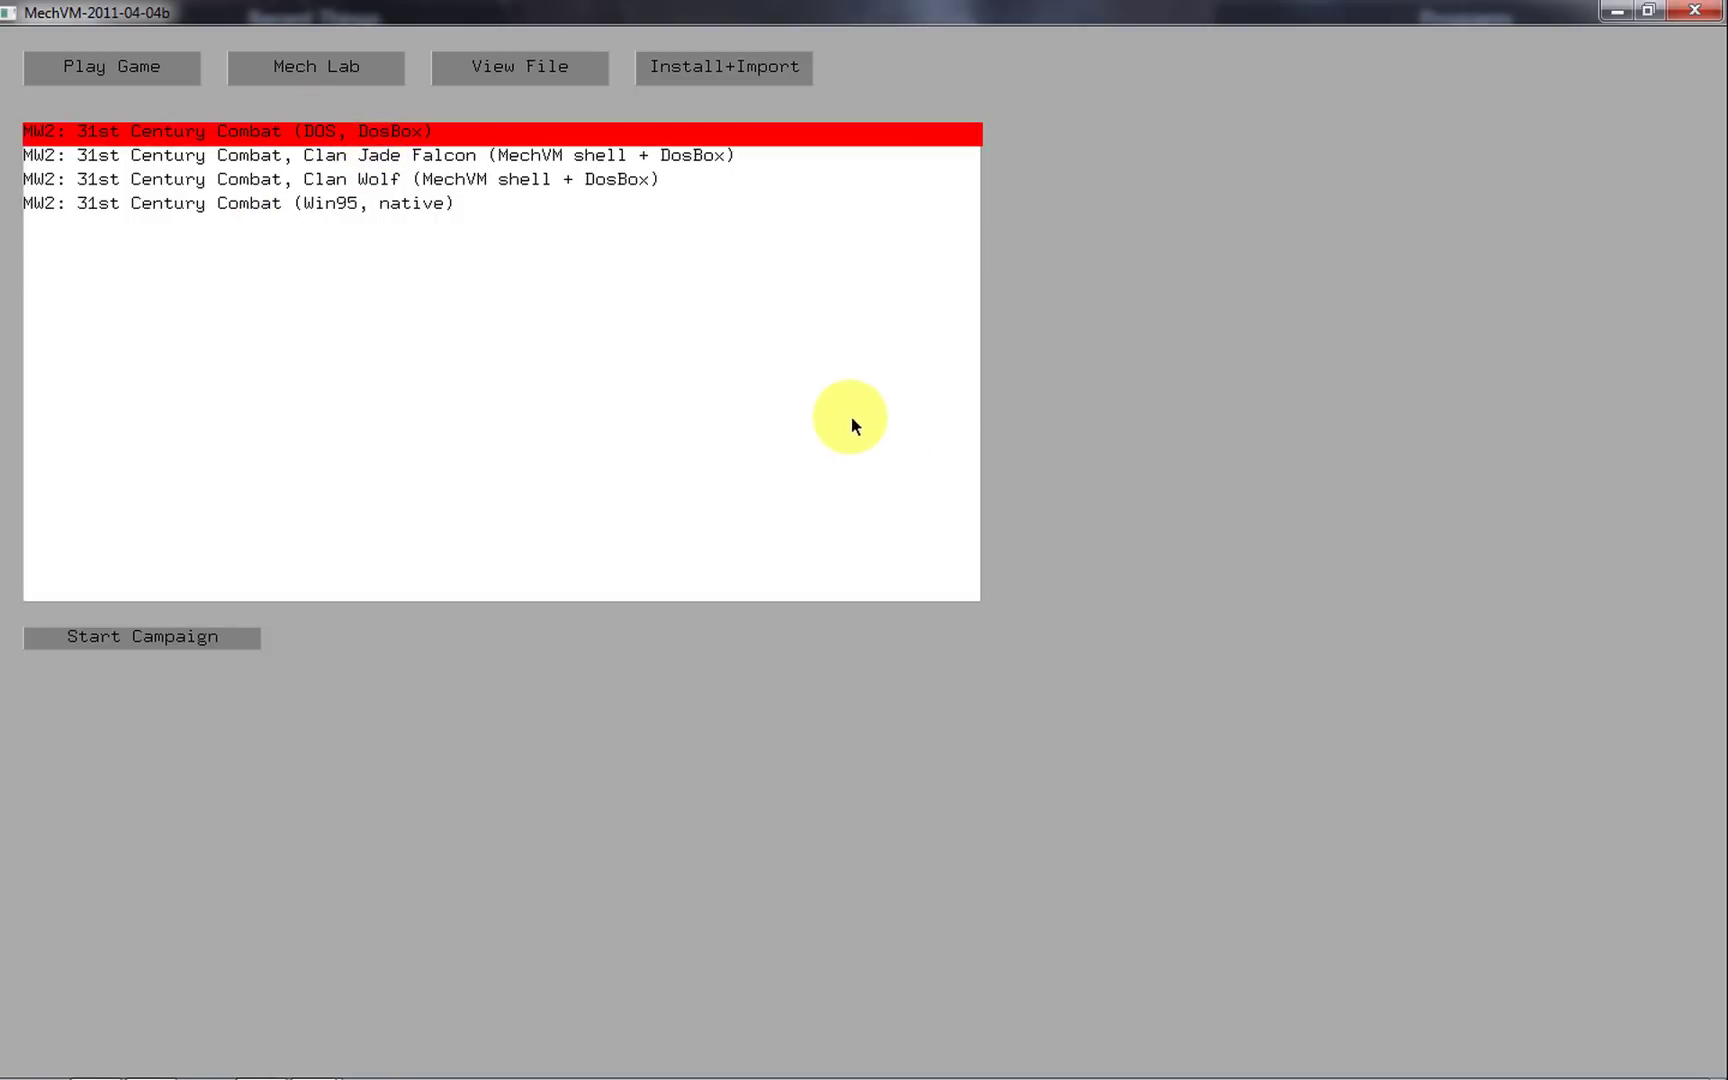
left_click(400, 205)
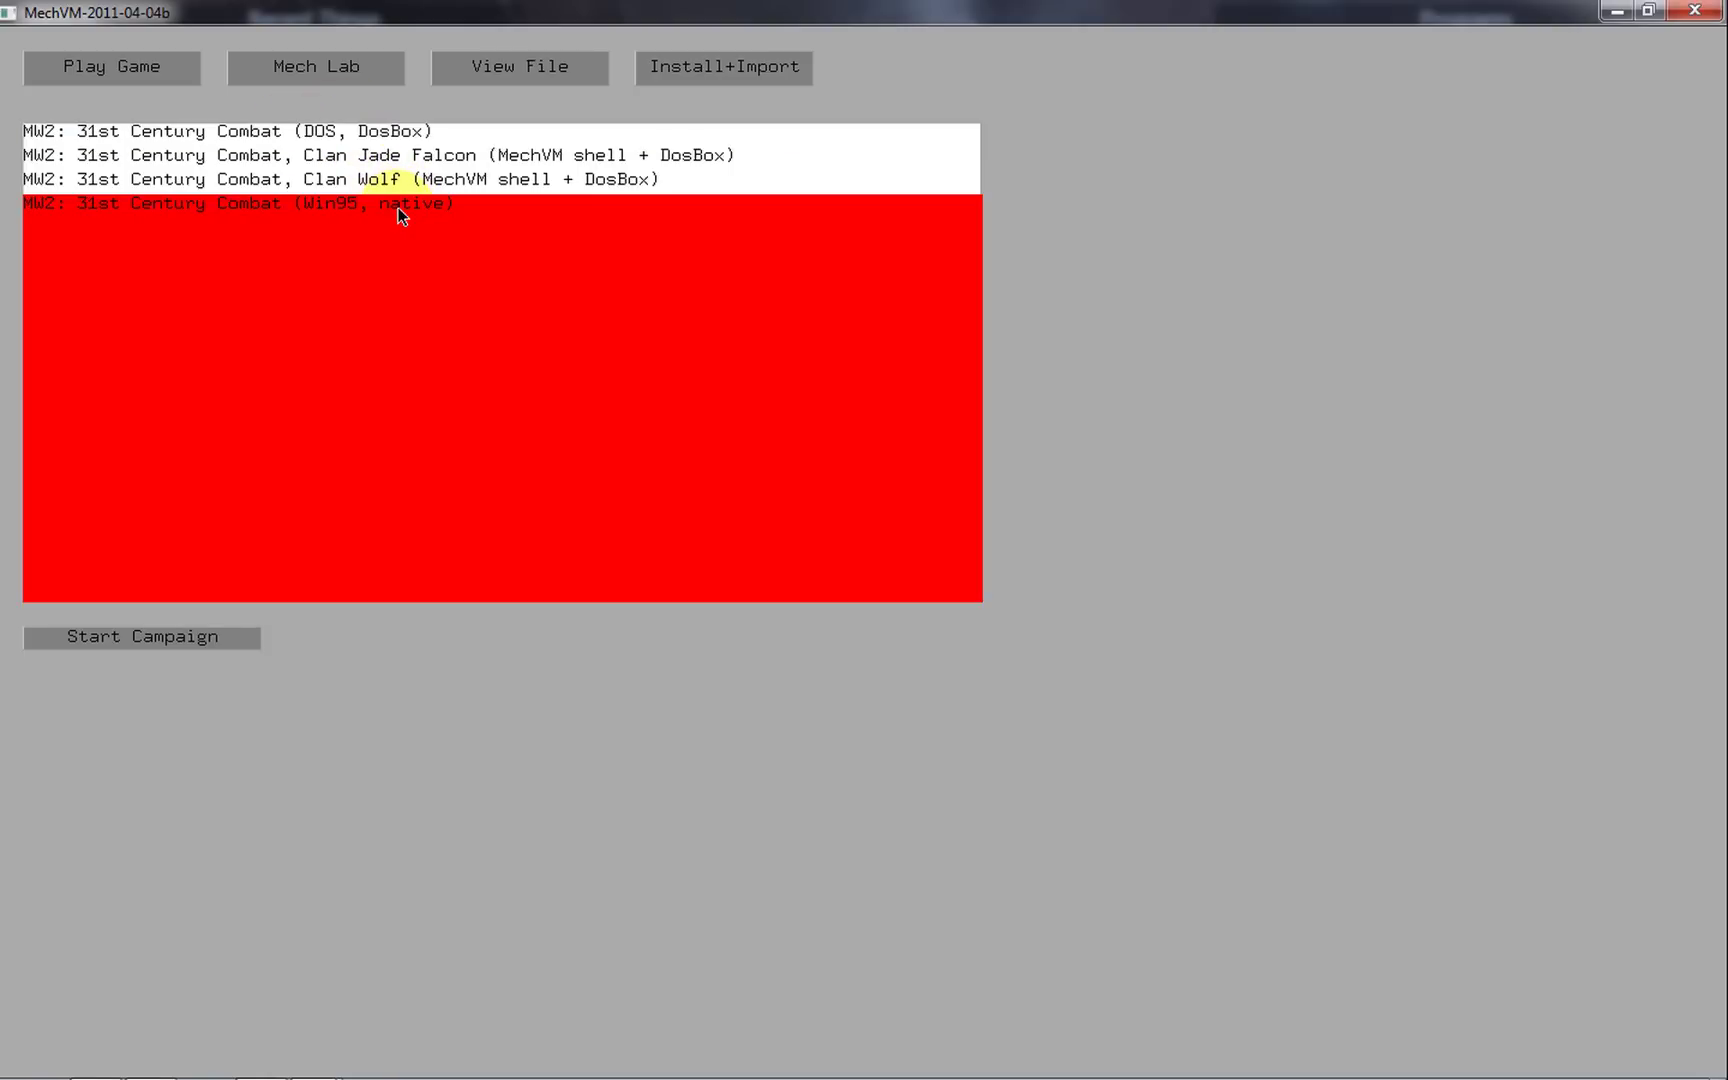
left_click(124, 643)
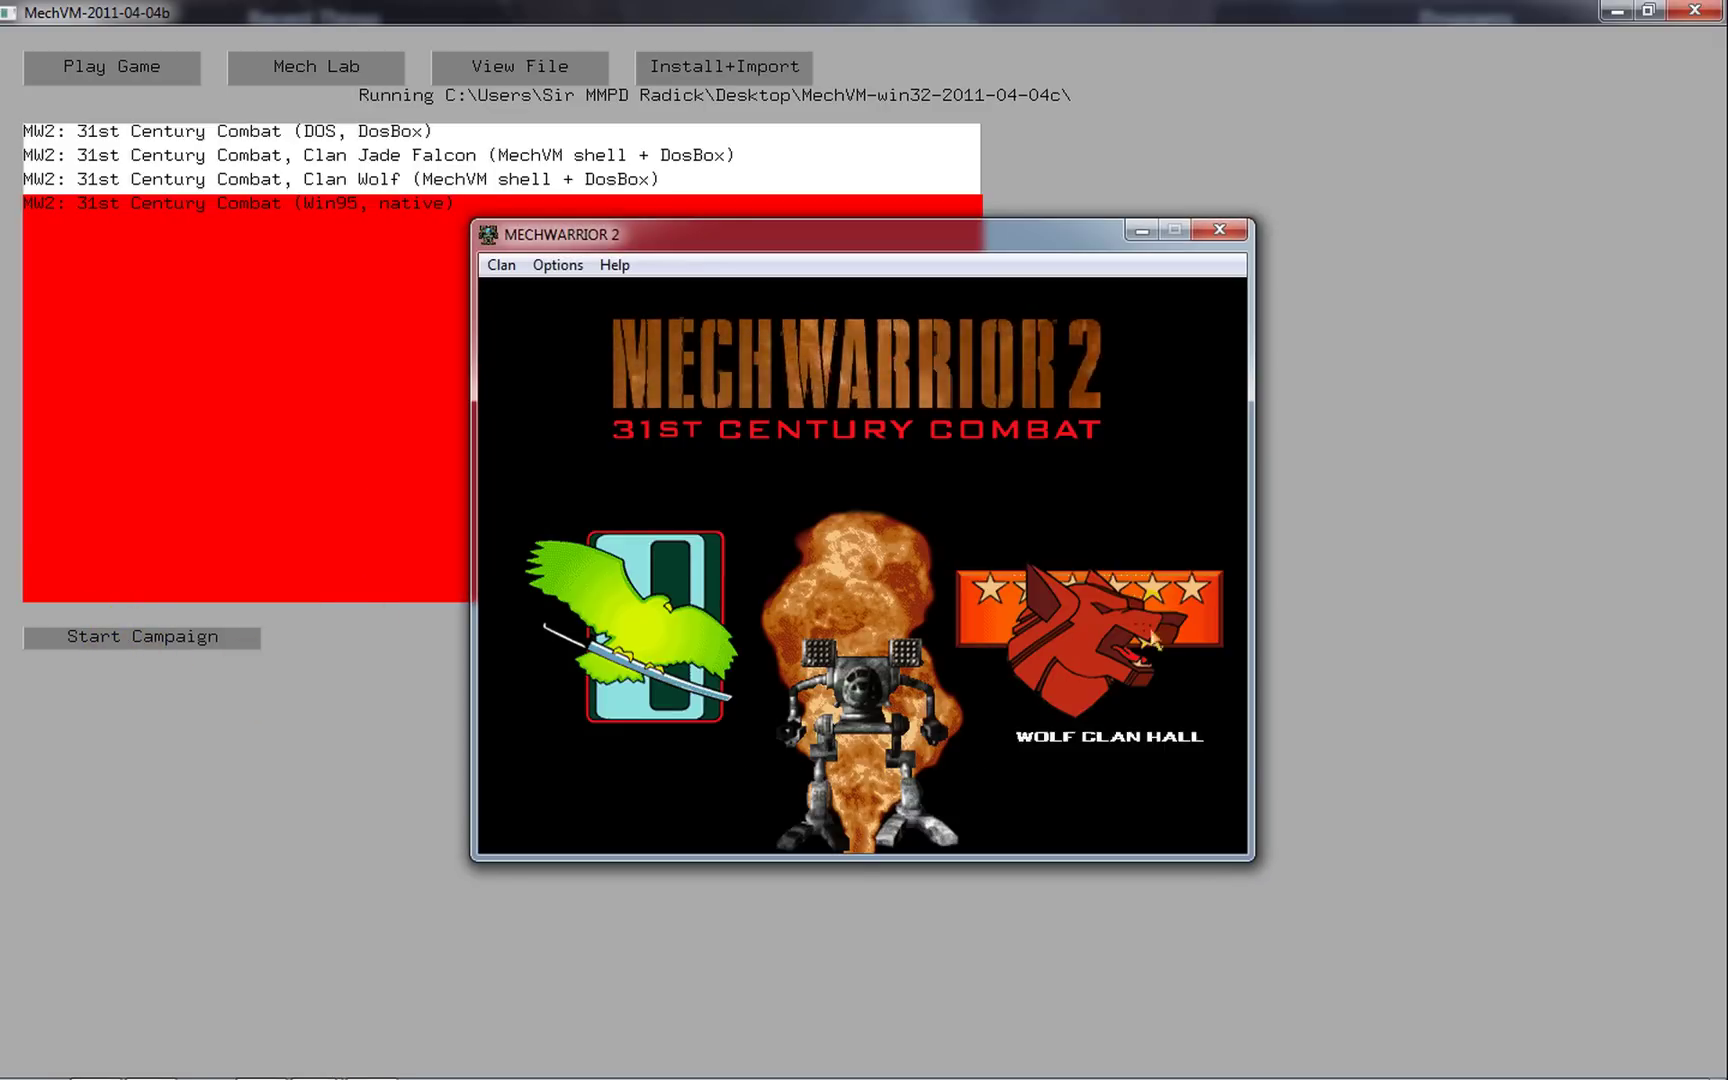
View the game's Trial of Grievance scenario screen, and close both MechWarrior 2 and MechVM
left_click(790, 560)
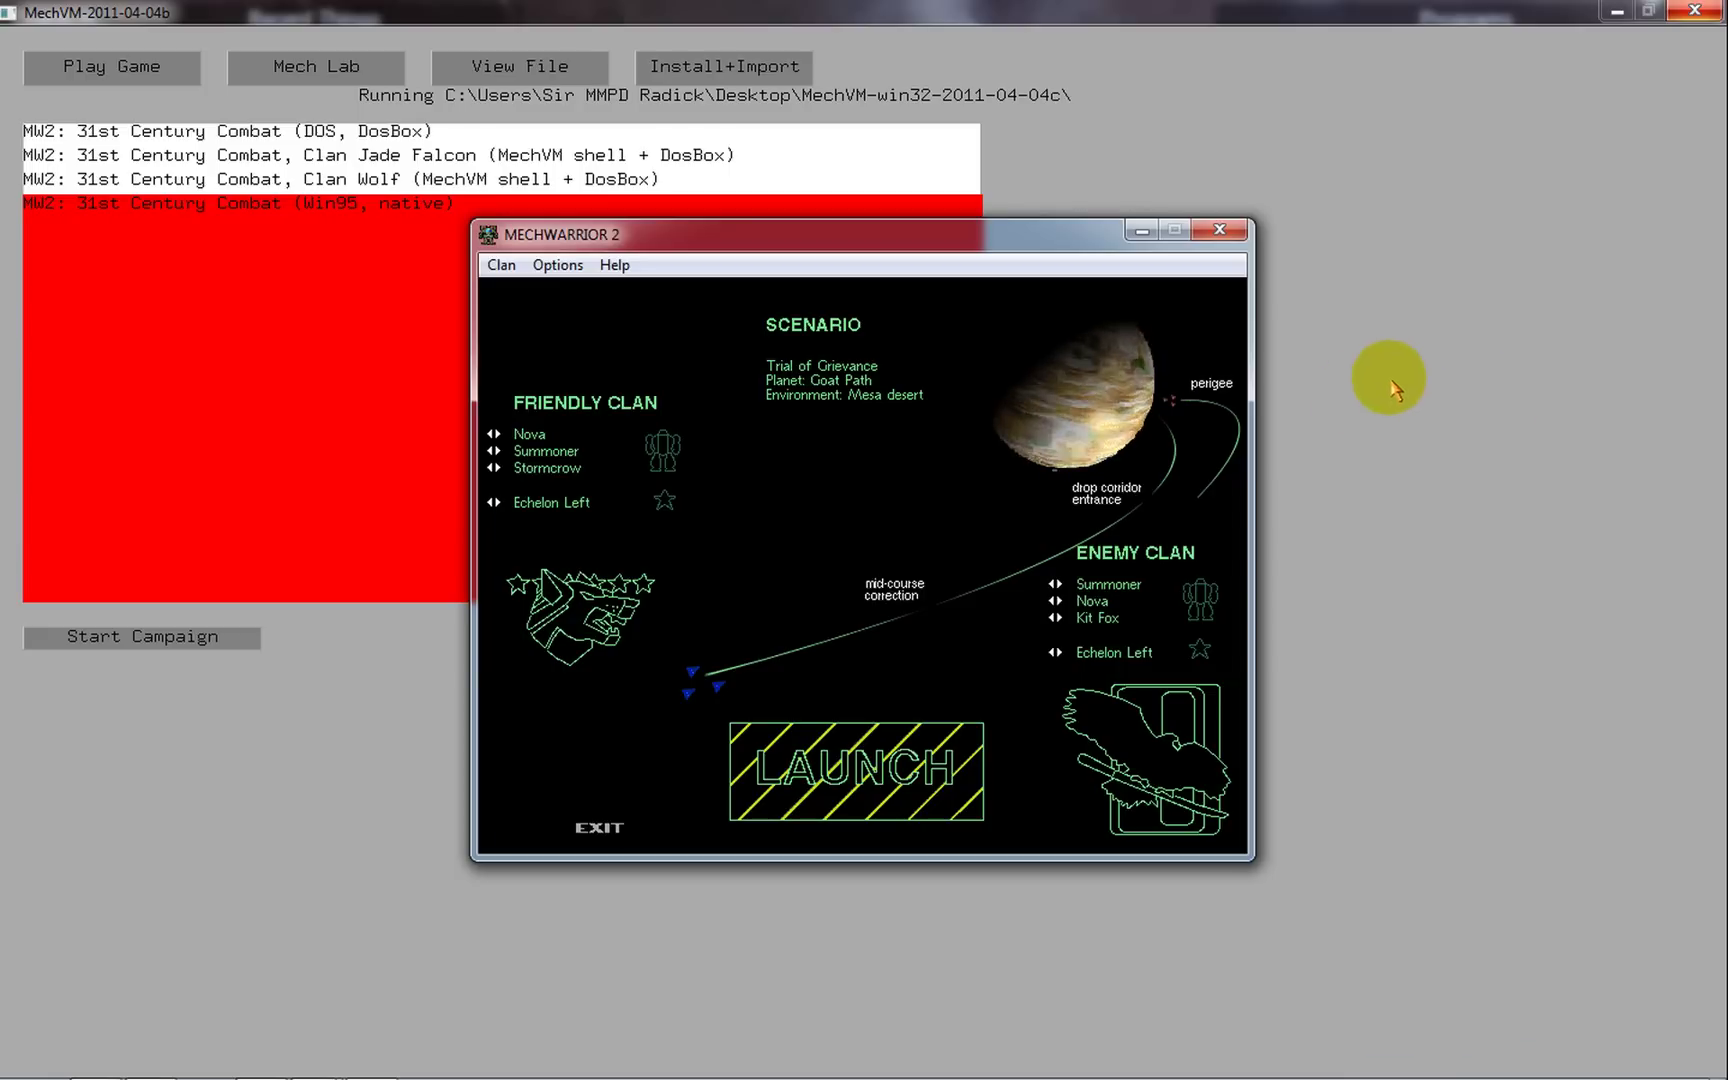
left_click(1240, 232)
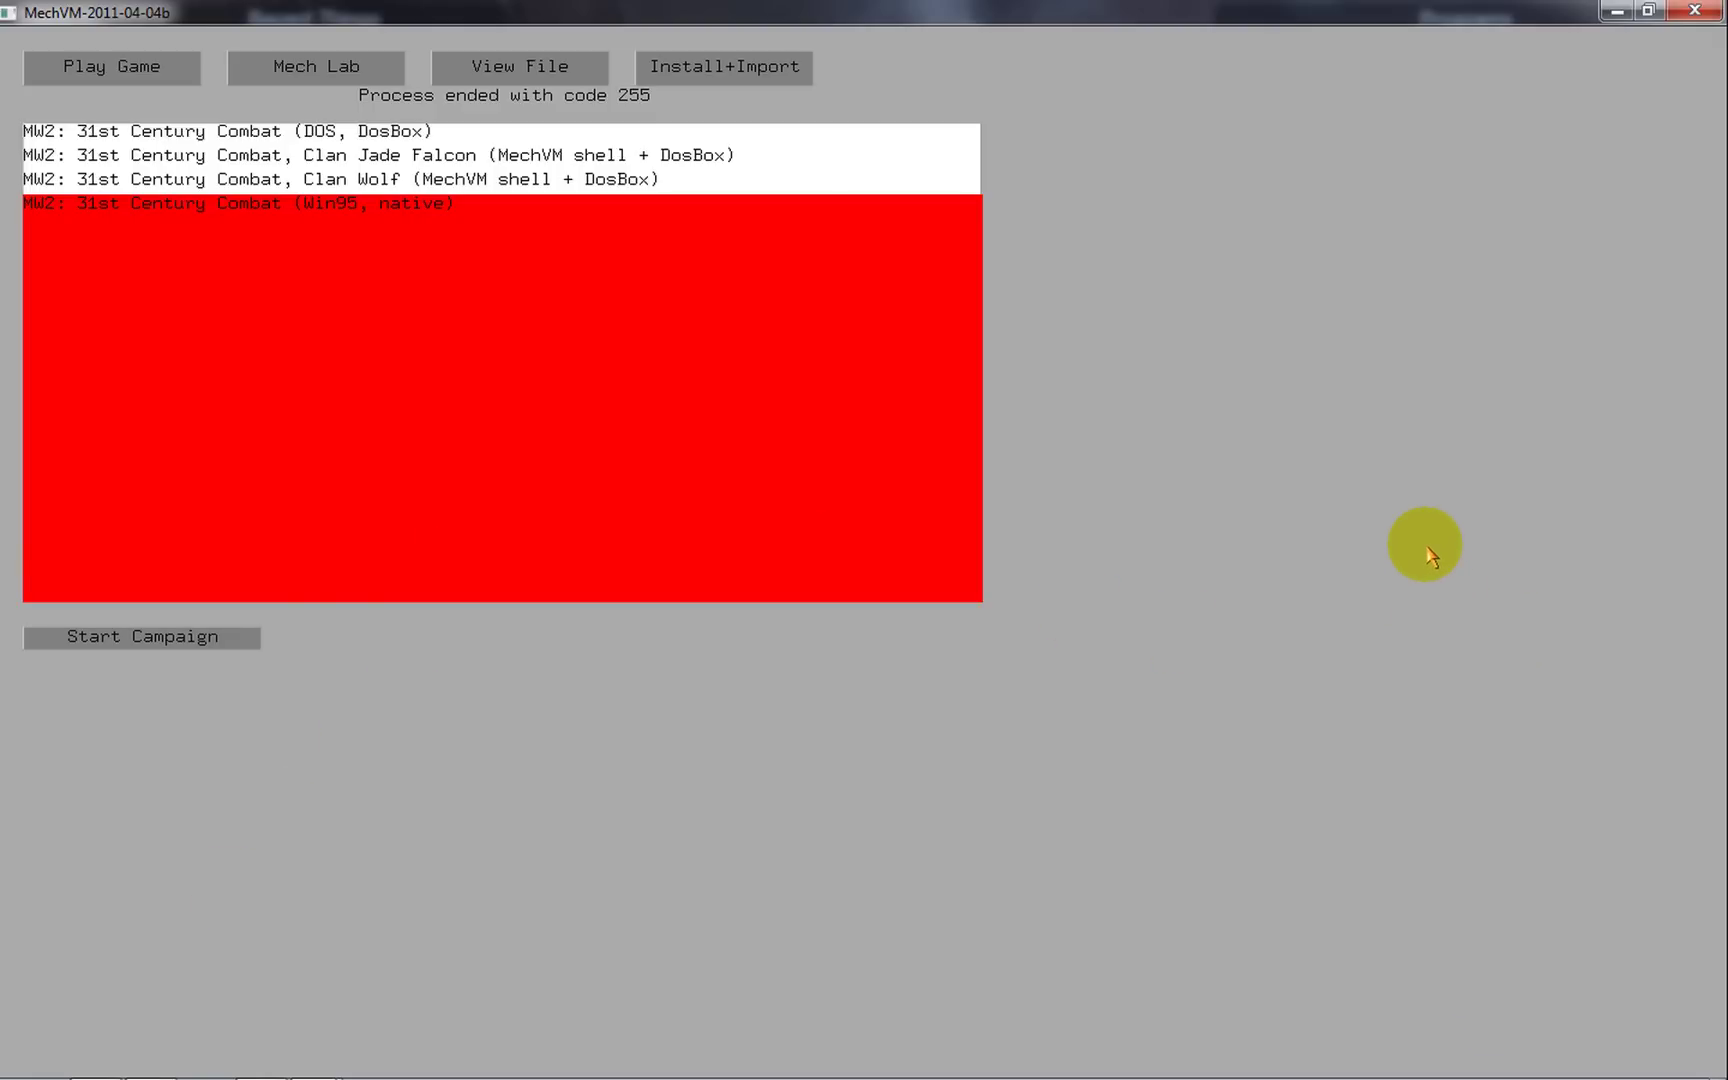
left_click(1694, 10)
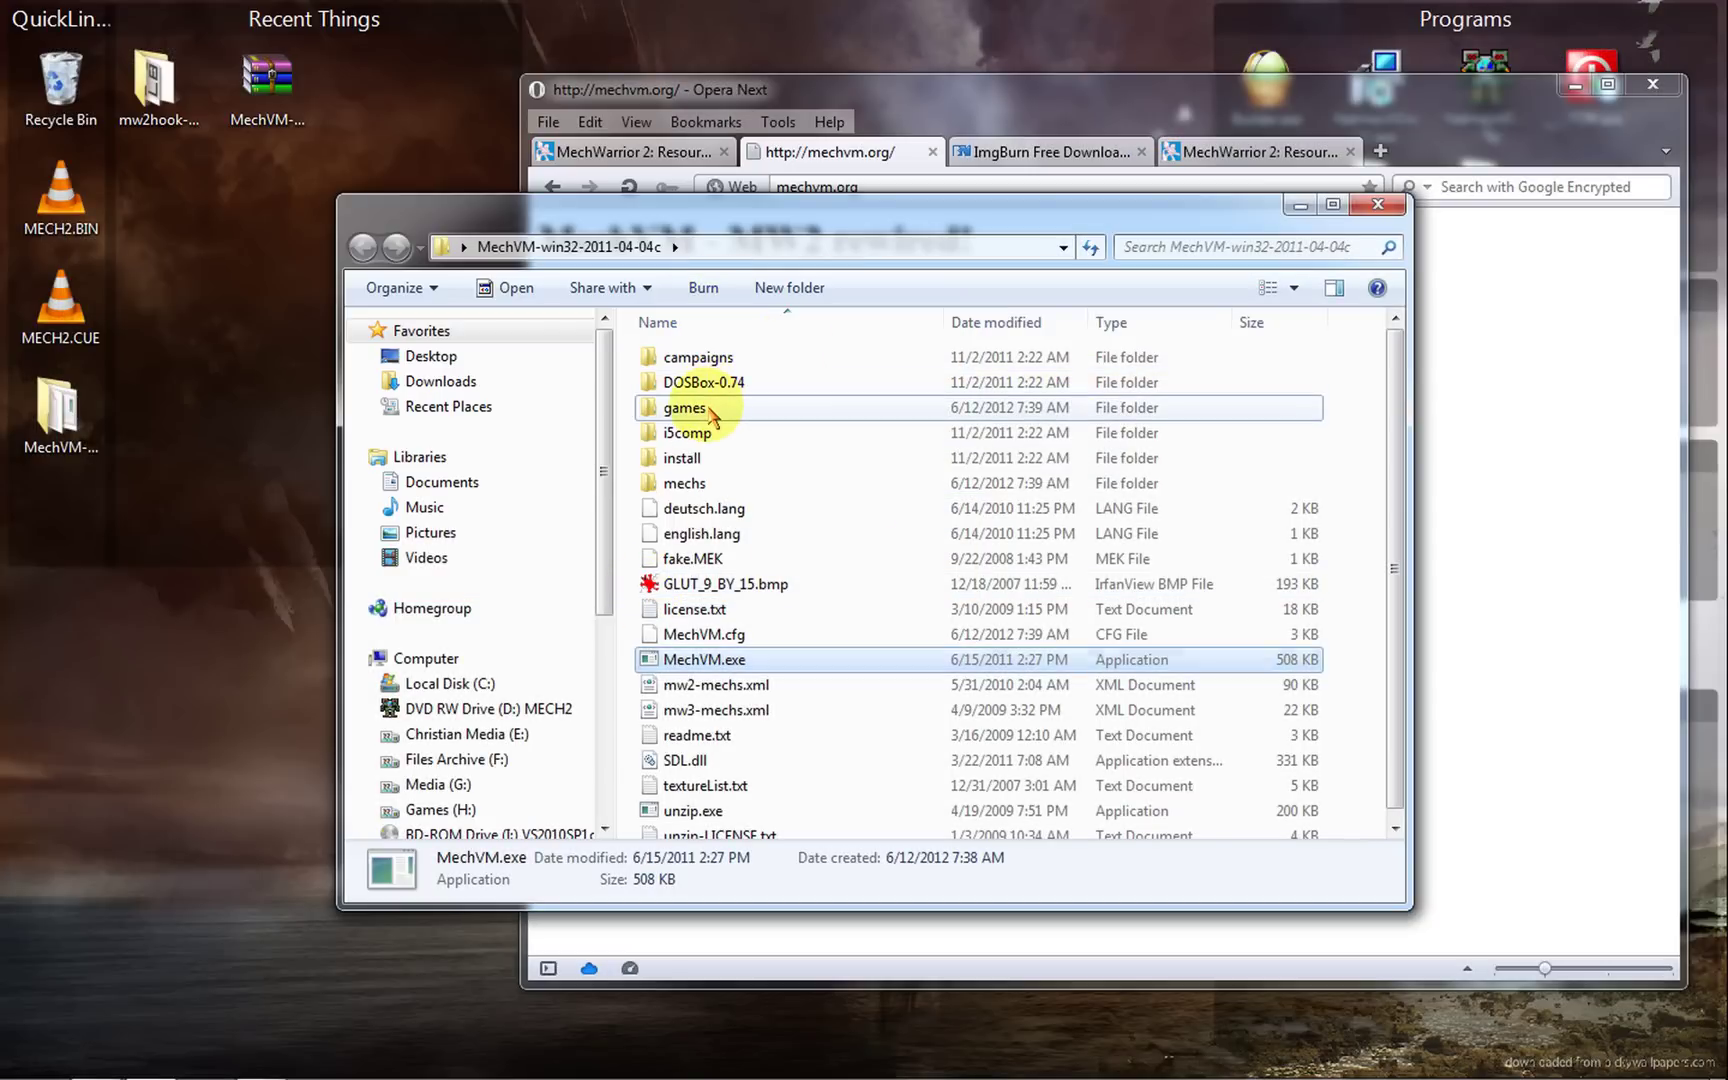
Browse the games\mw2-31st folder of the MechVM installation and locate the _mw2win.bat file
double_click(678, 410)
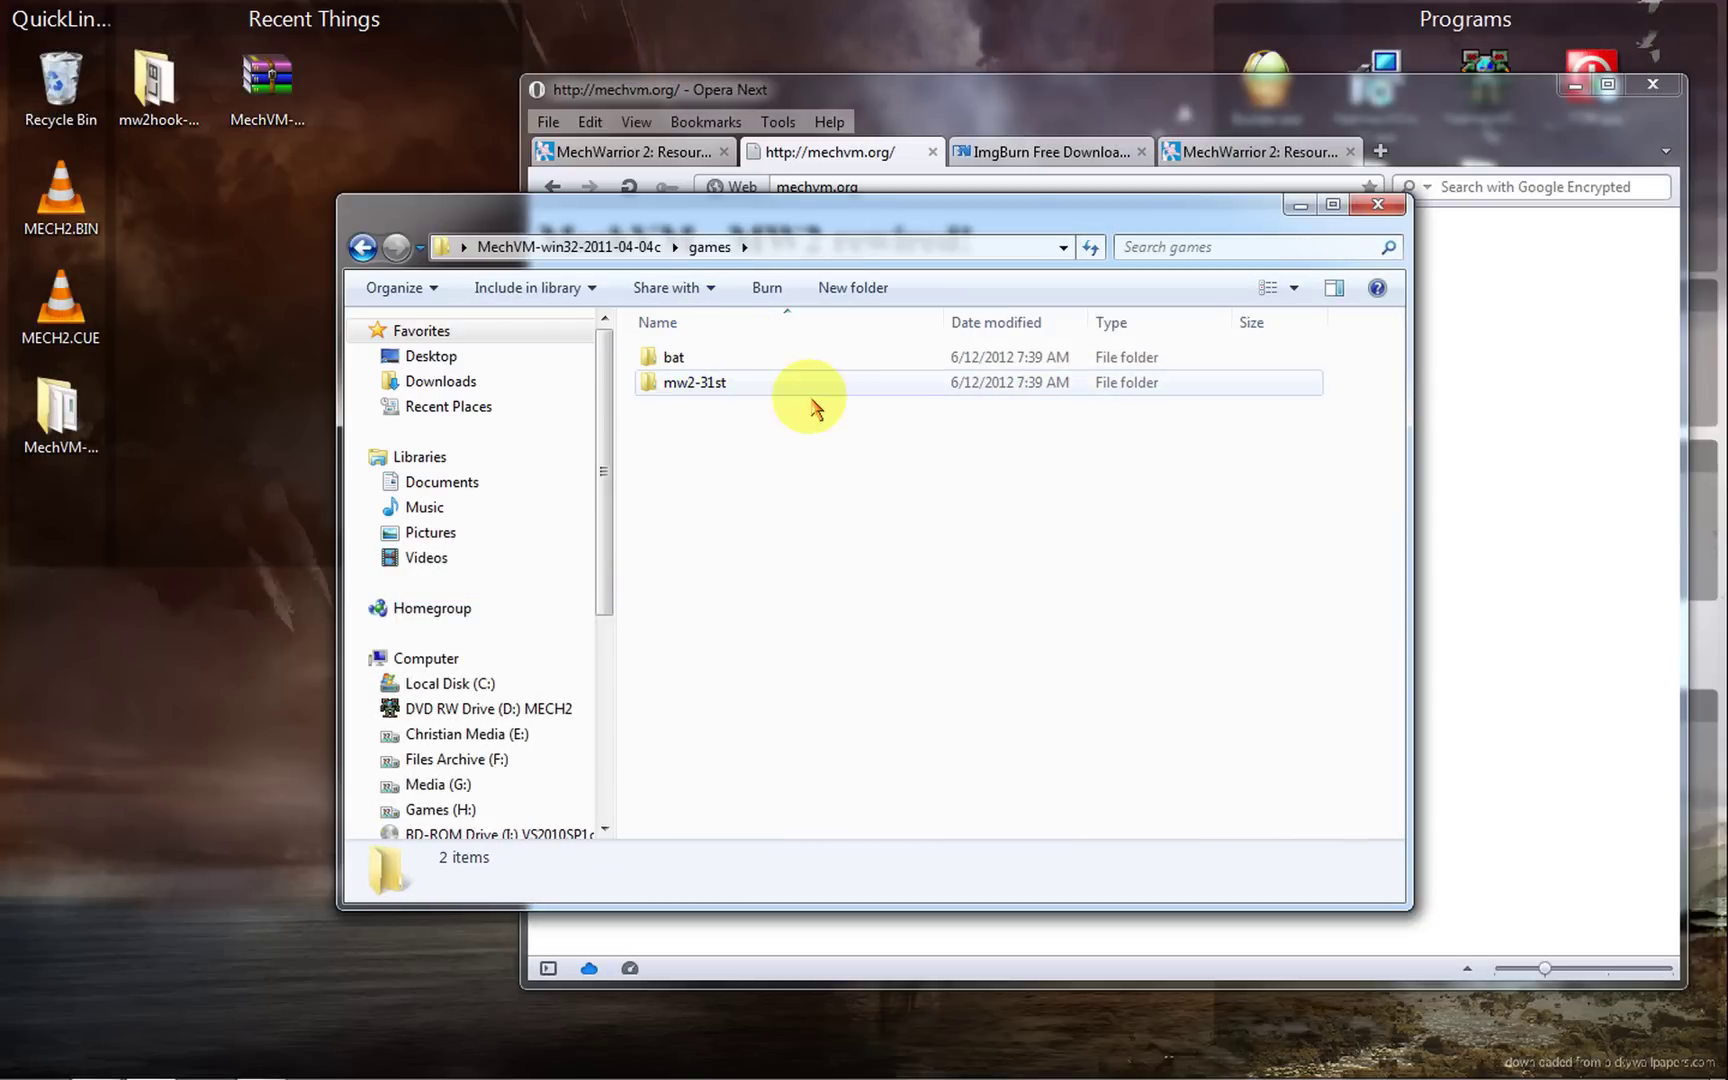
double_click(668, 381)
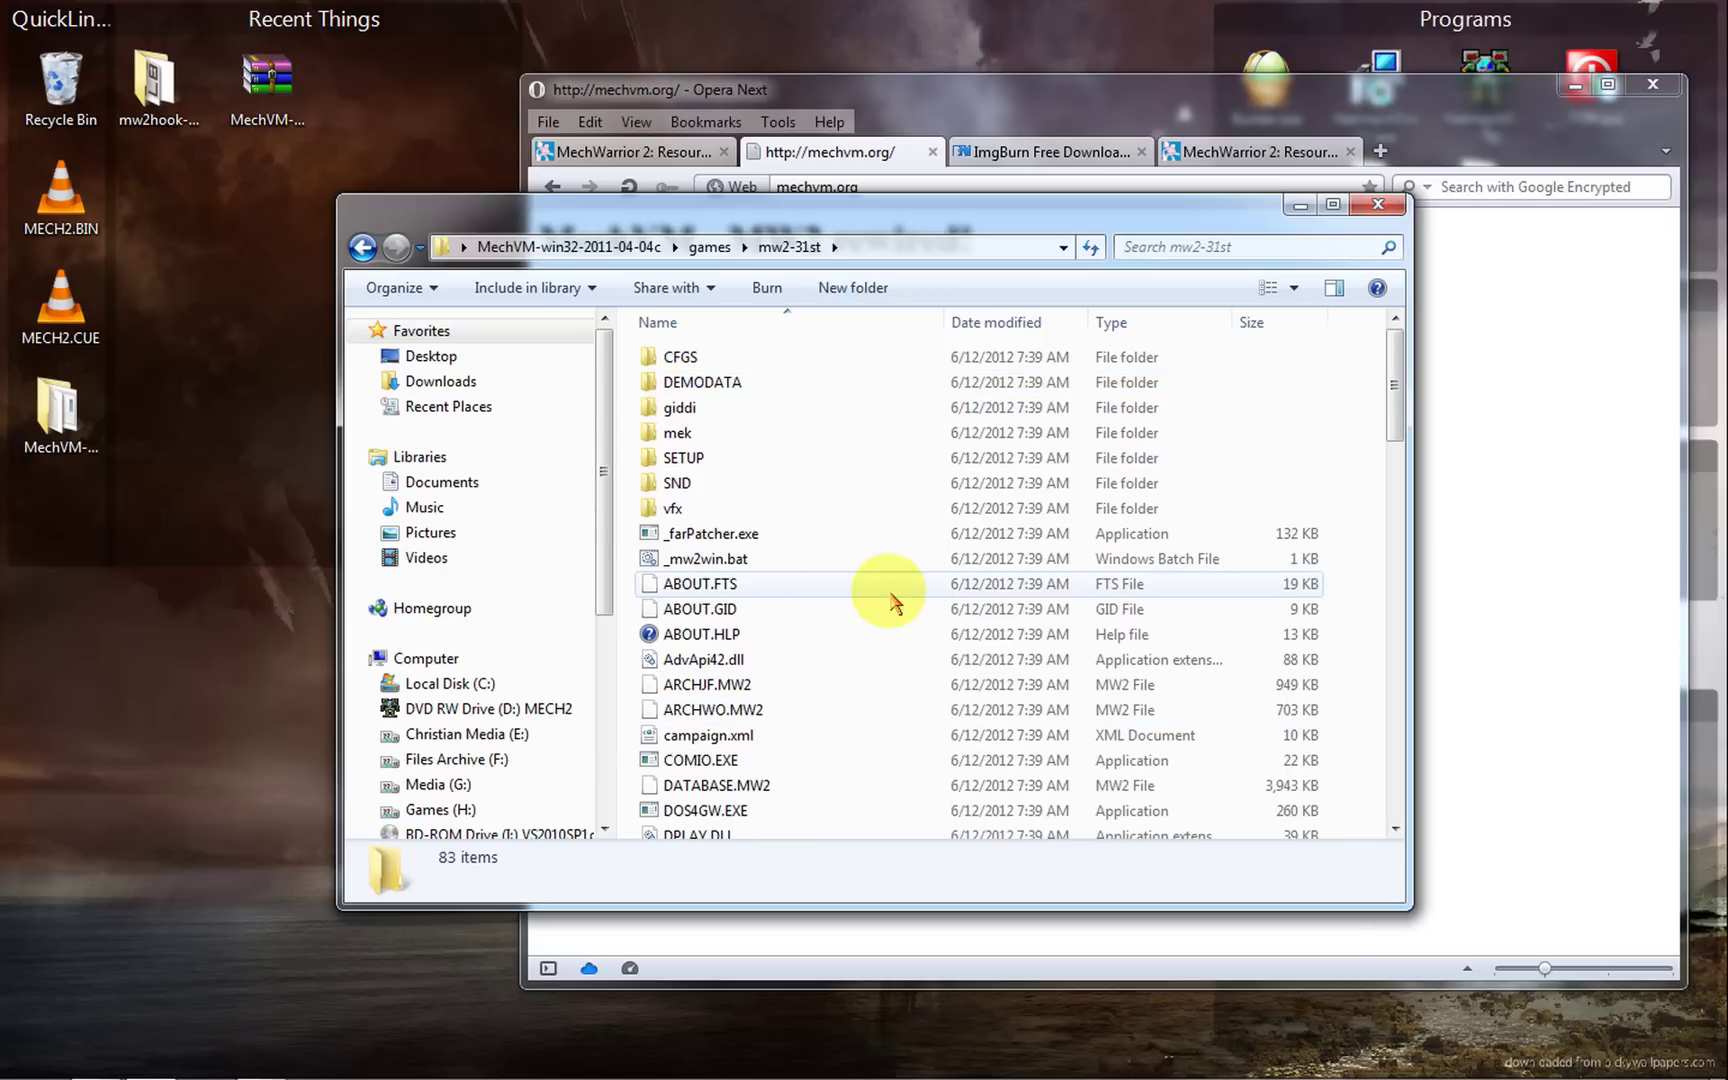
left_click(771, 559)
scroll(1014, 760, "down", 2)
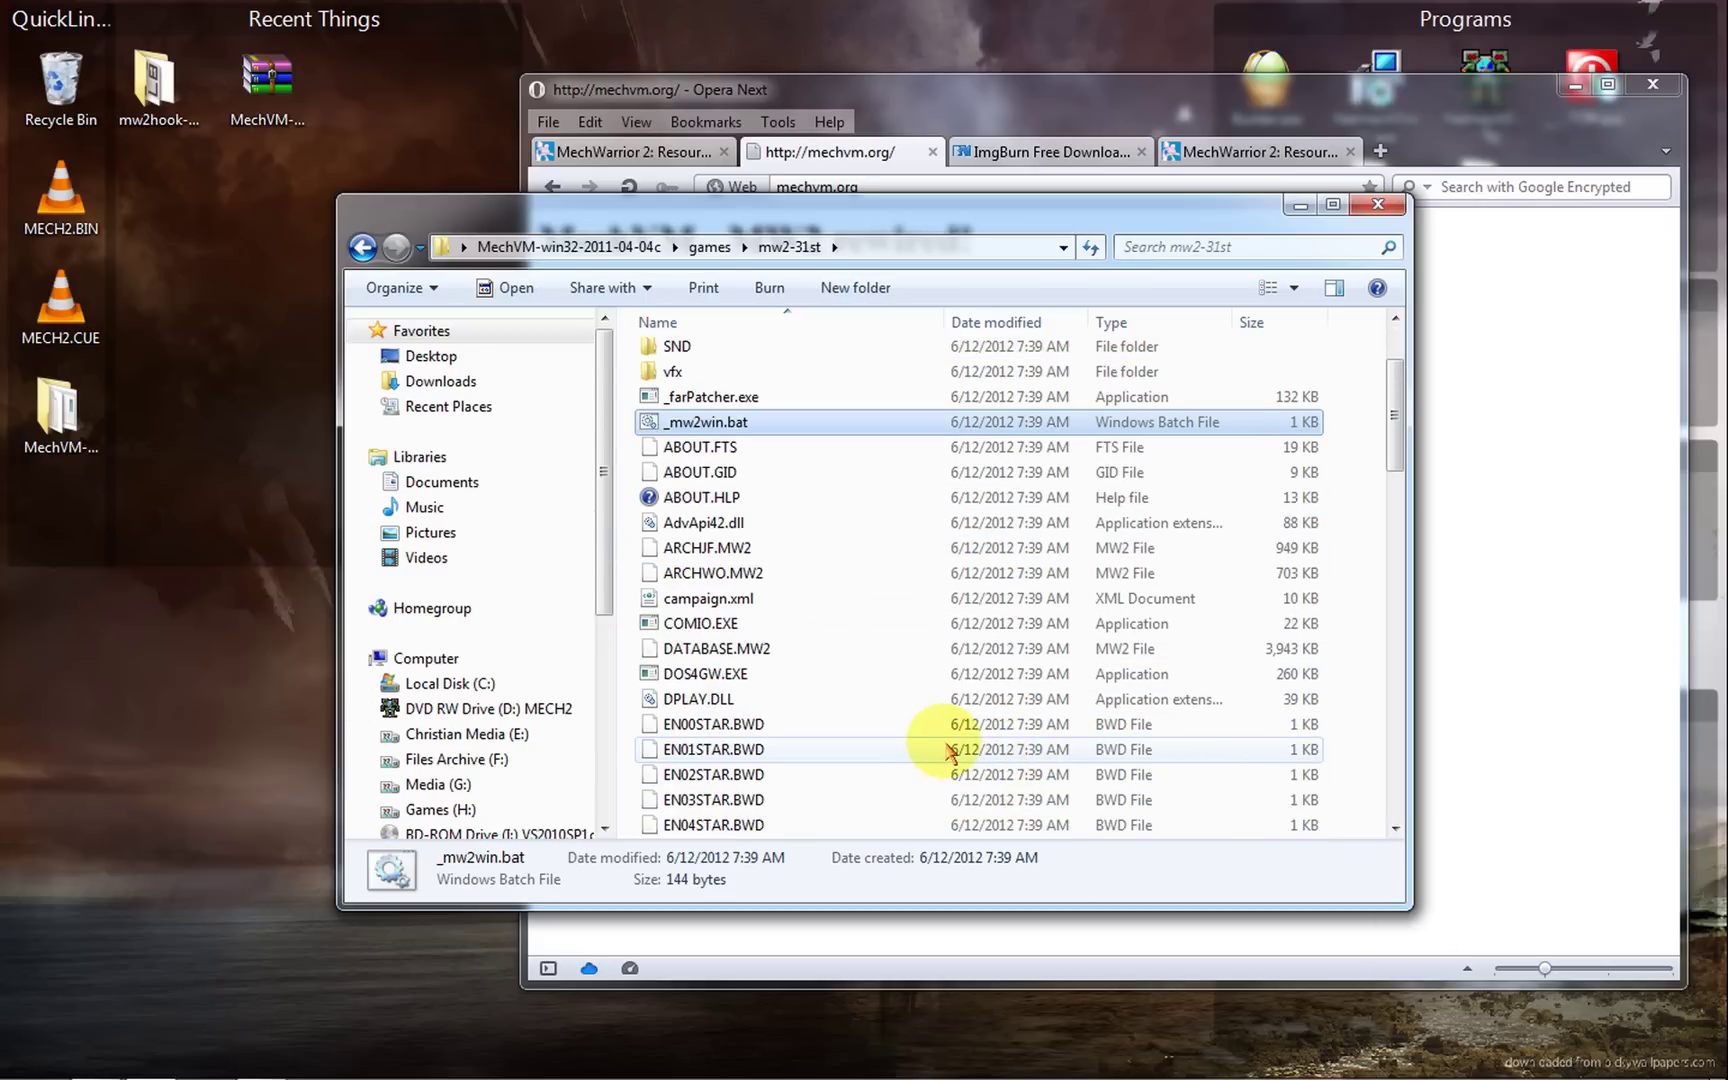
scroll(930, 740, "down", 3)
scroll(1000, 770, "up", 4)
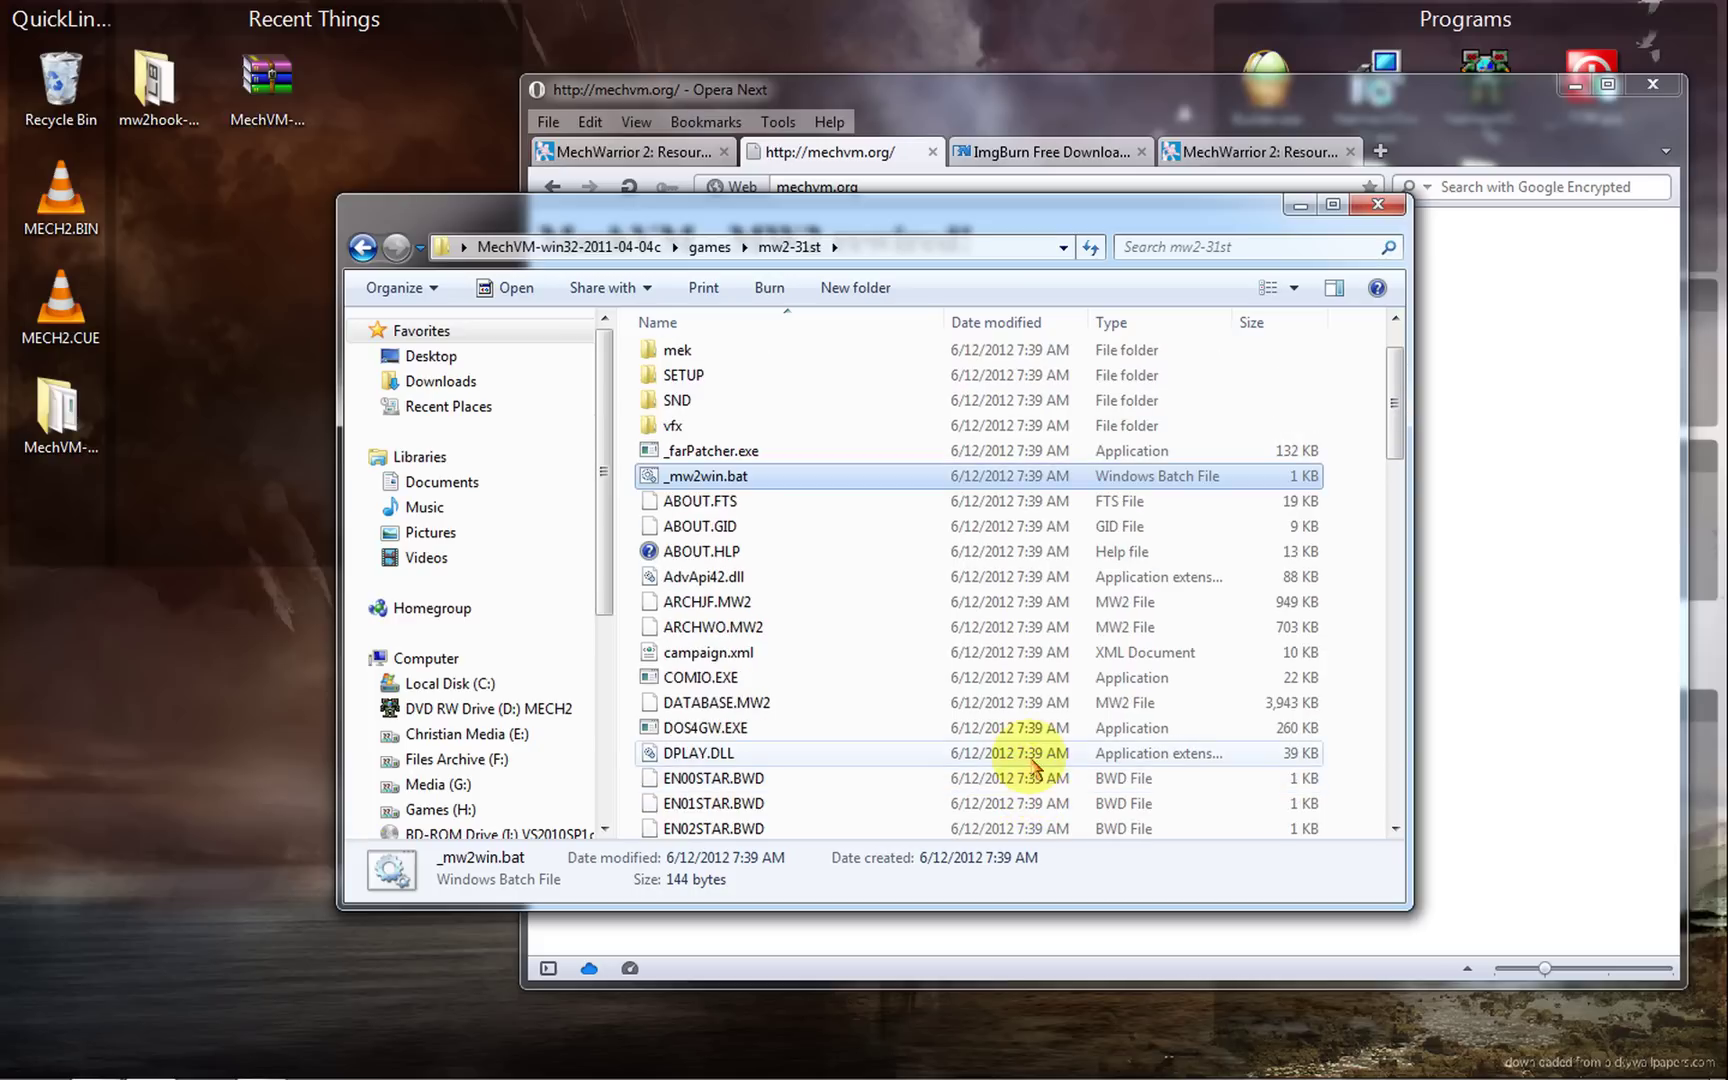
scroll(1032, 765, "up", 1)
left_click(711, 559)
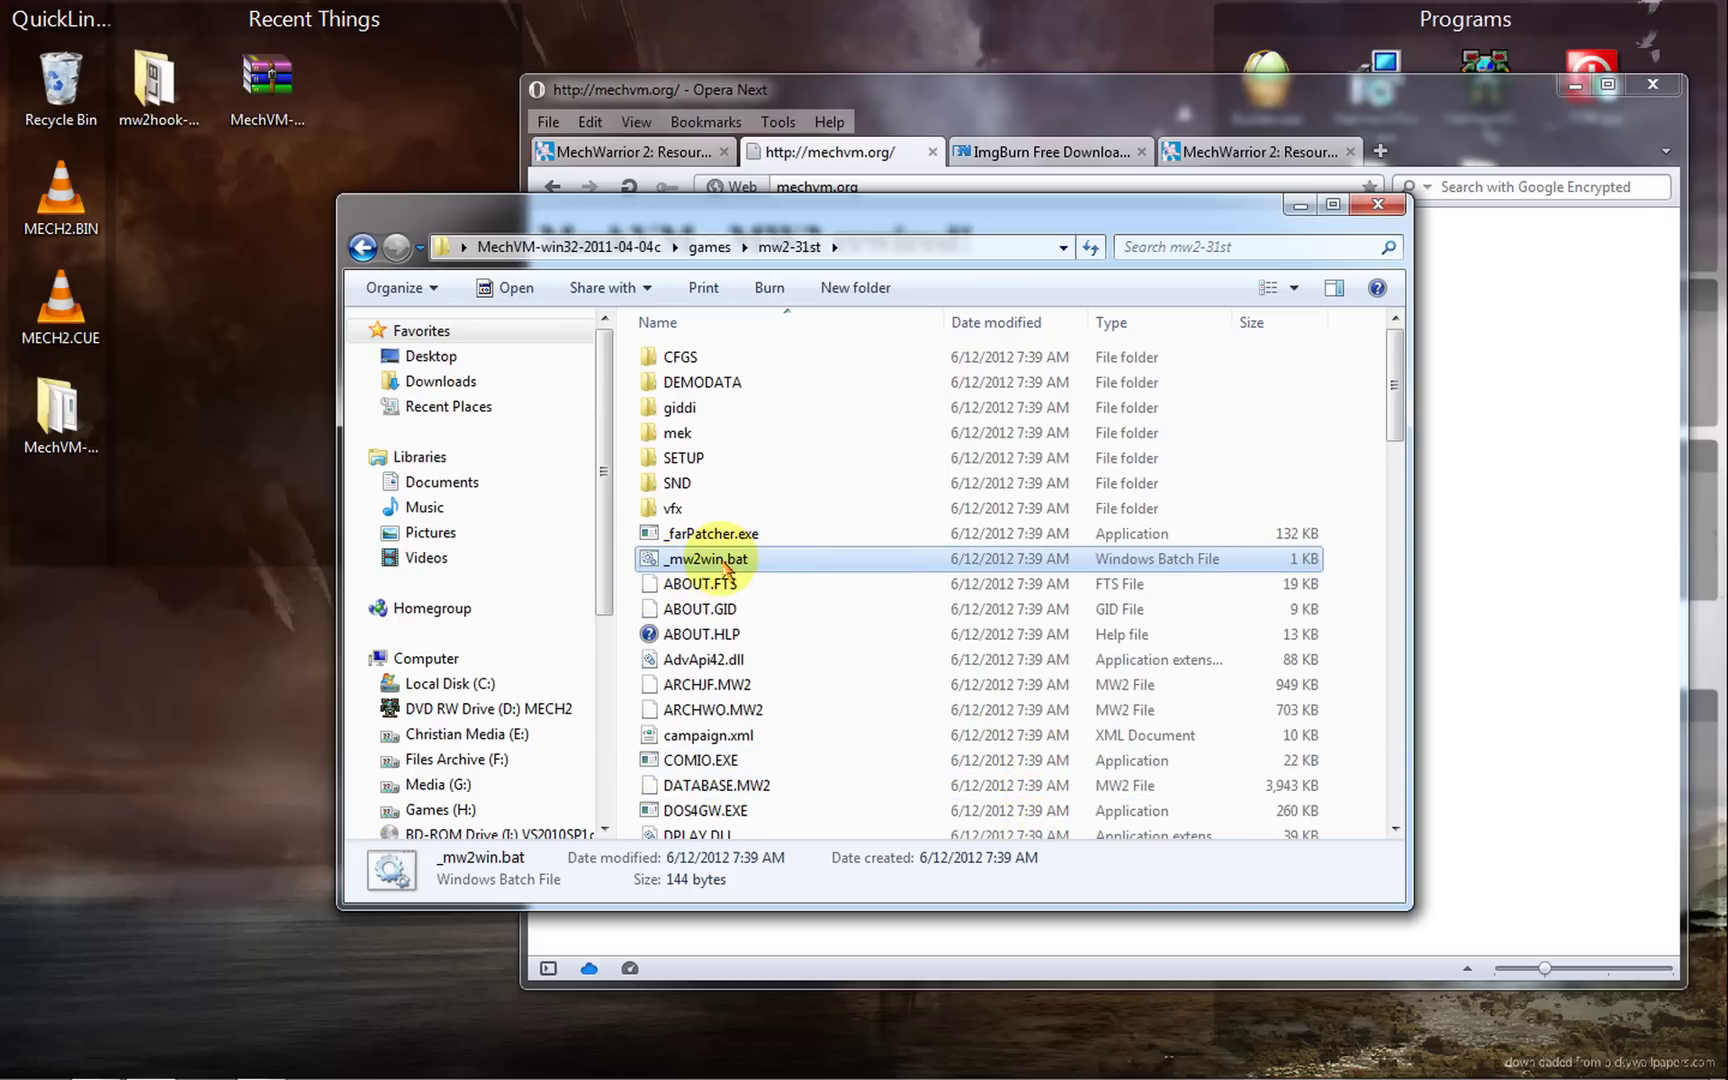
left_click(1022, 560)
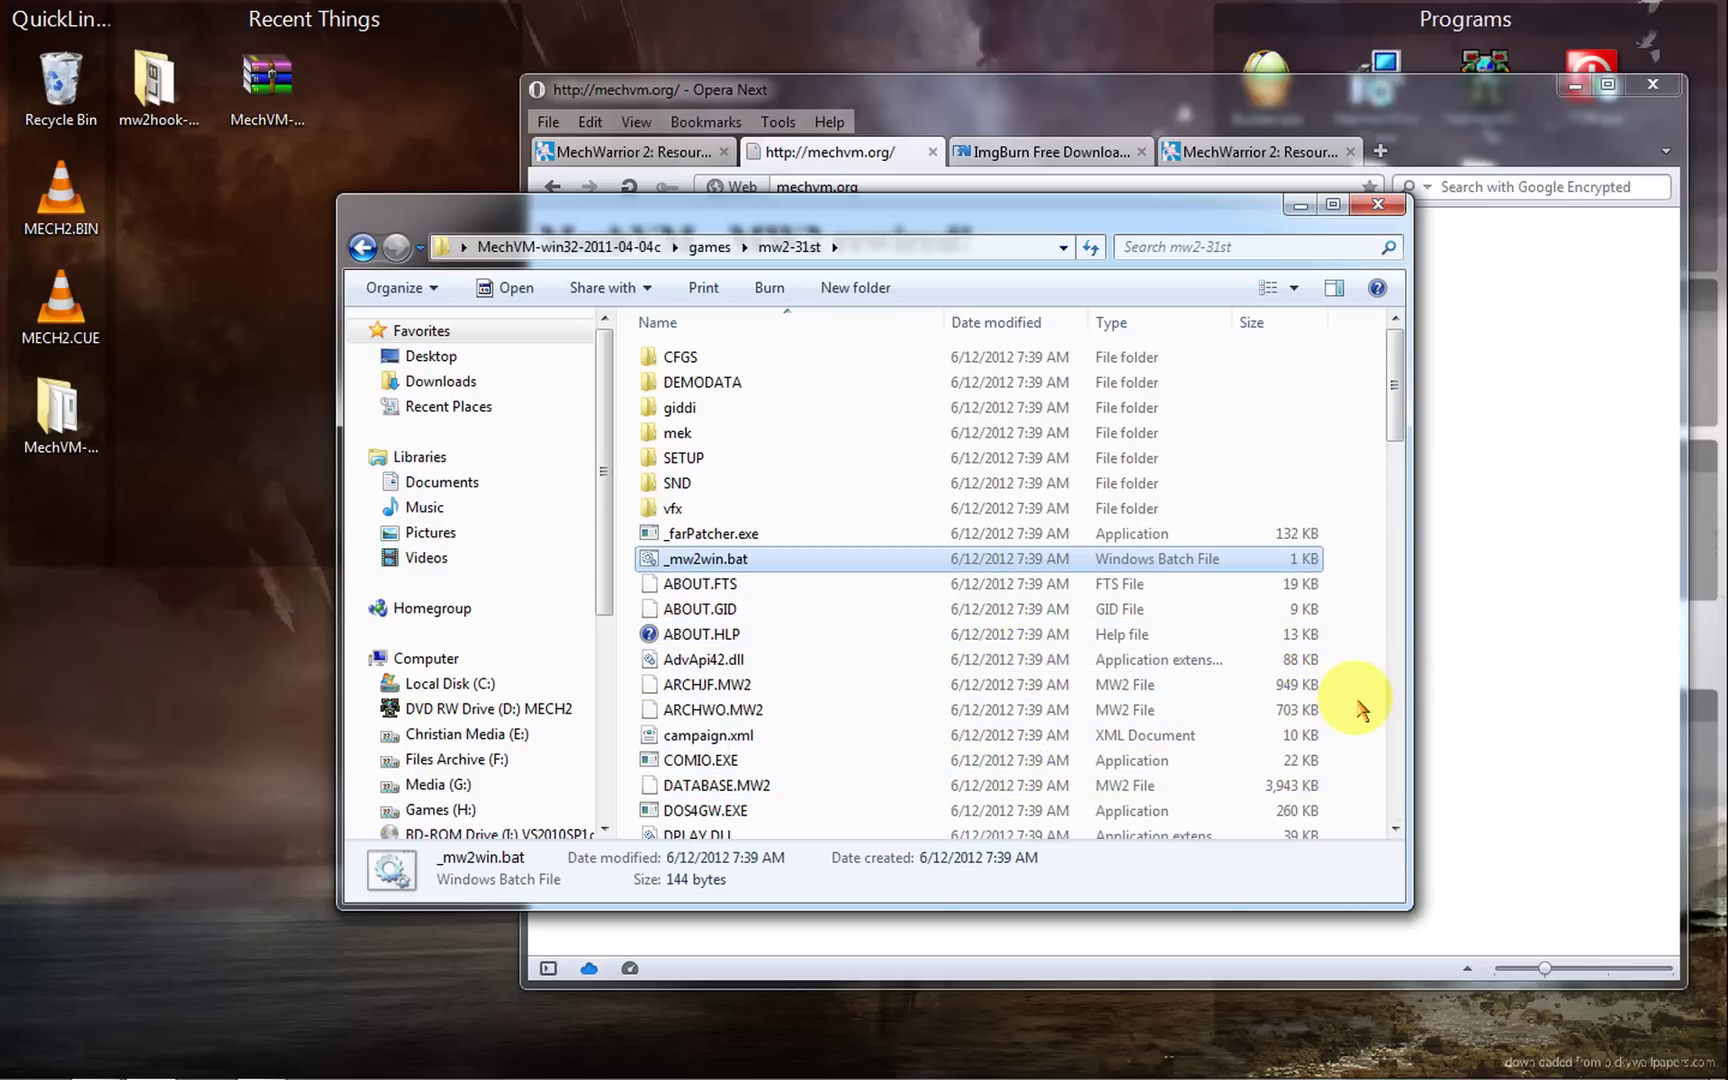
Check the contents of the mek folder inside mw2-31st, and close the folder window
left_click(722, 407)
double_click(725, 432)
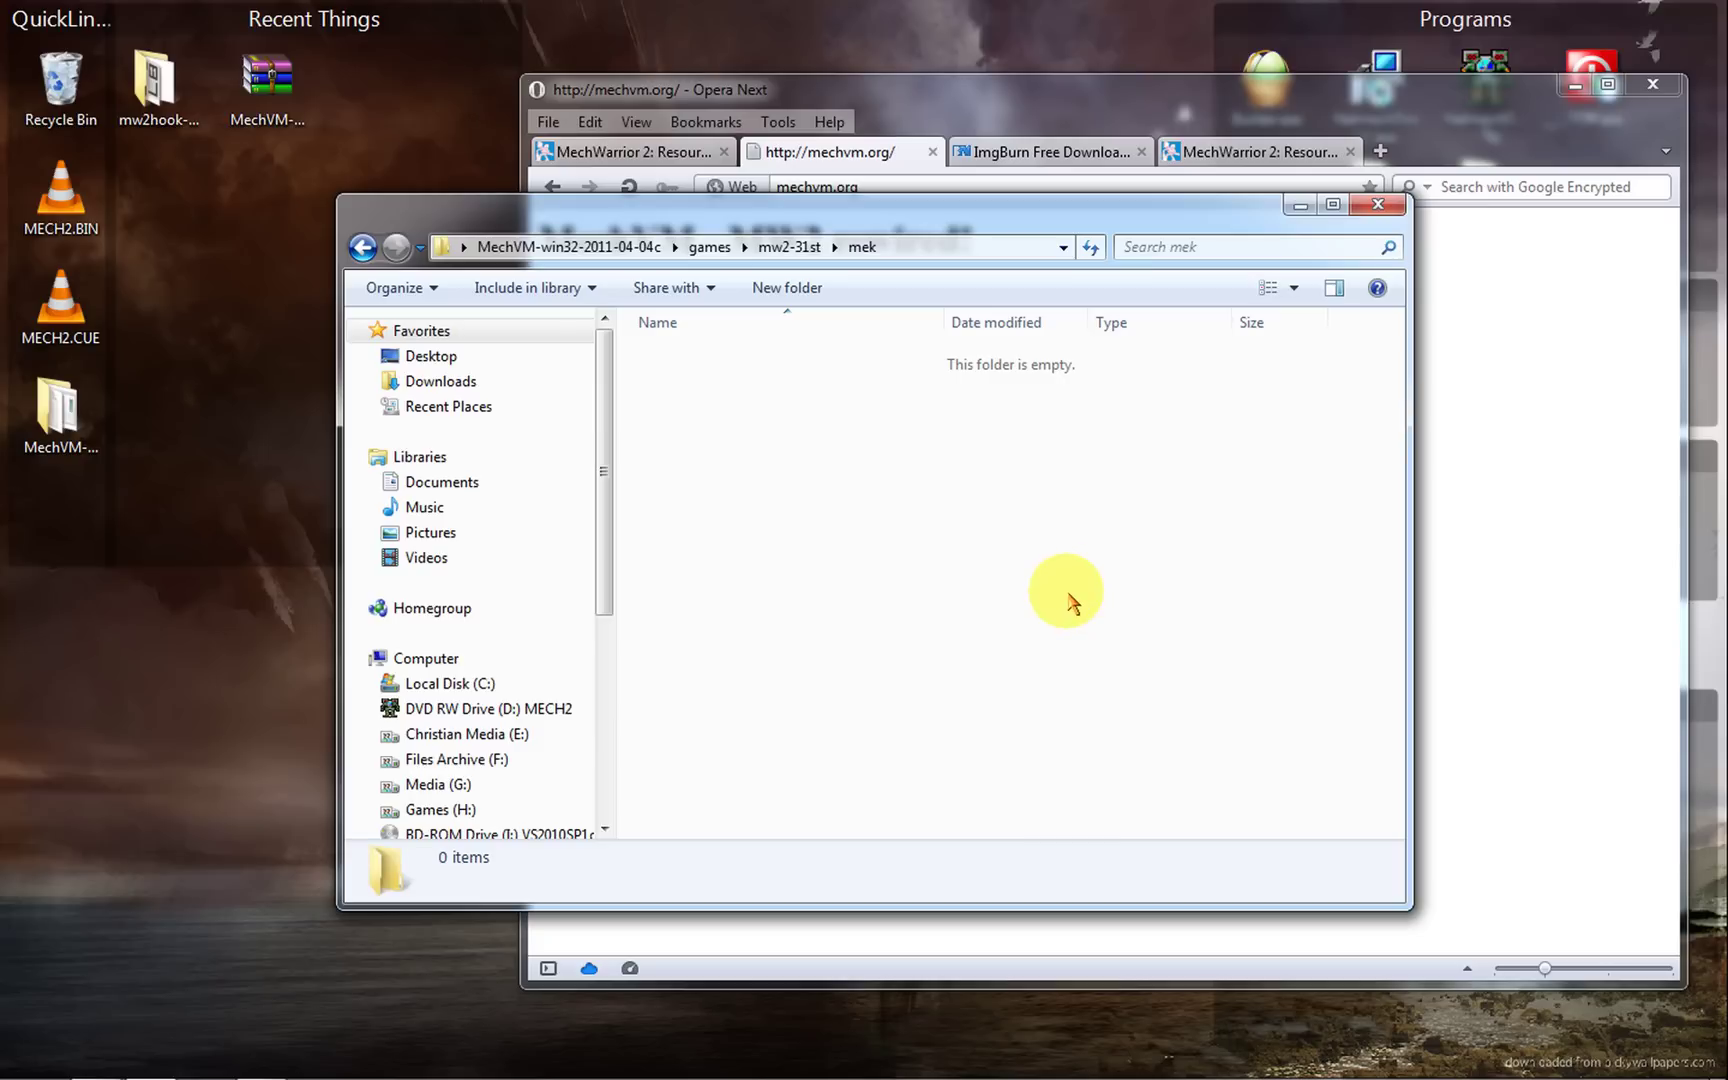
key("BackSpace")
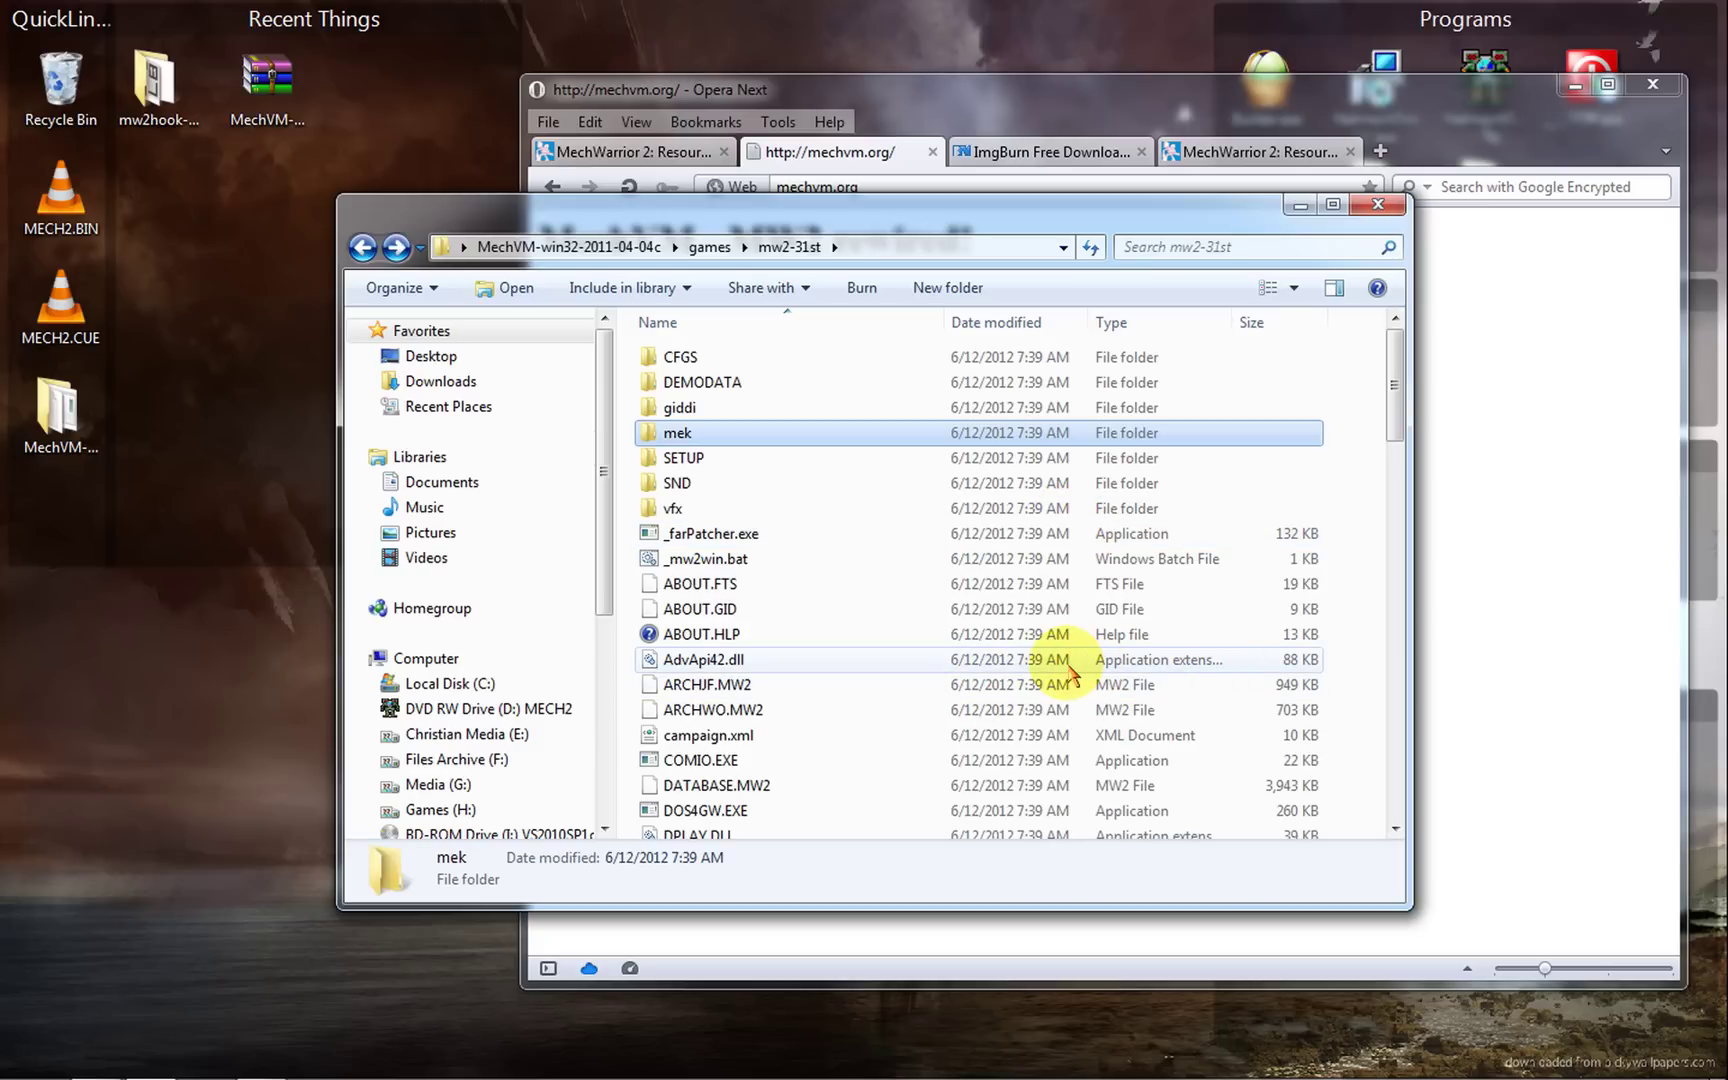
key("alt+F4")
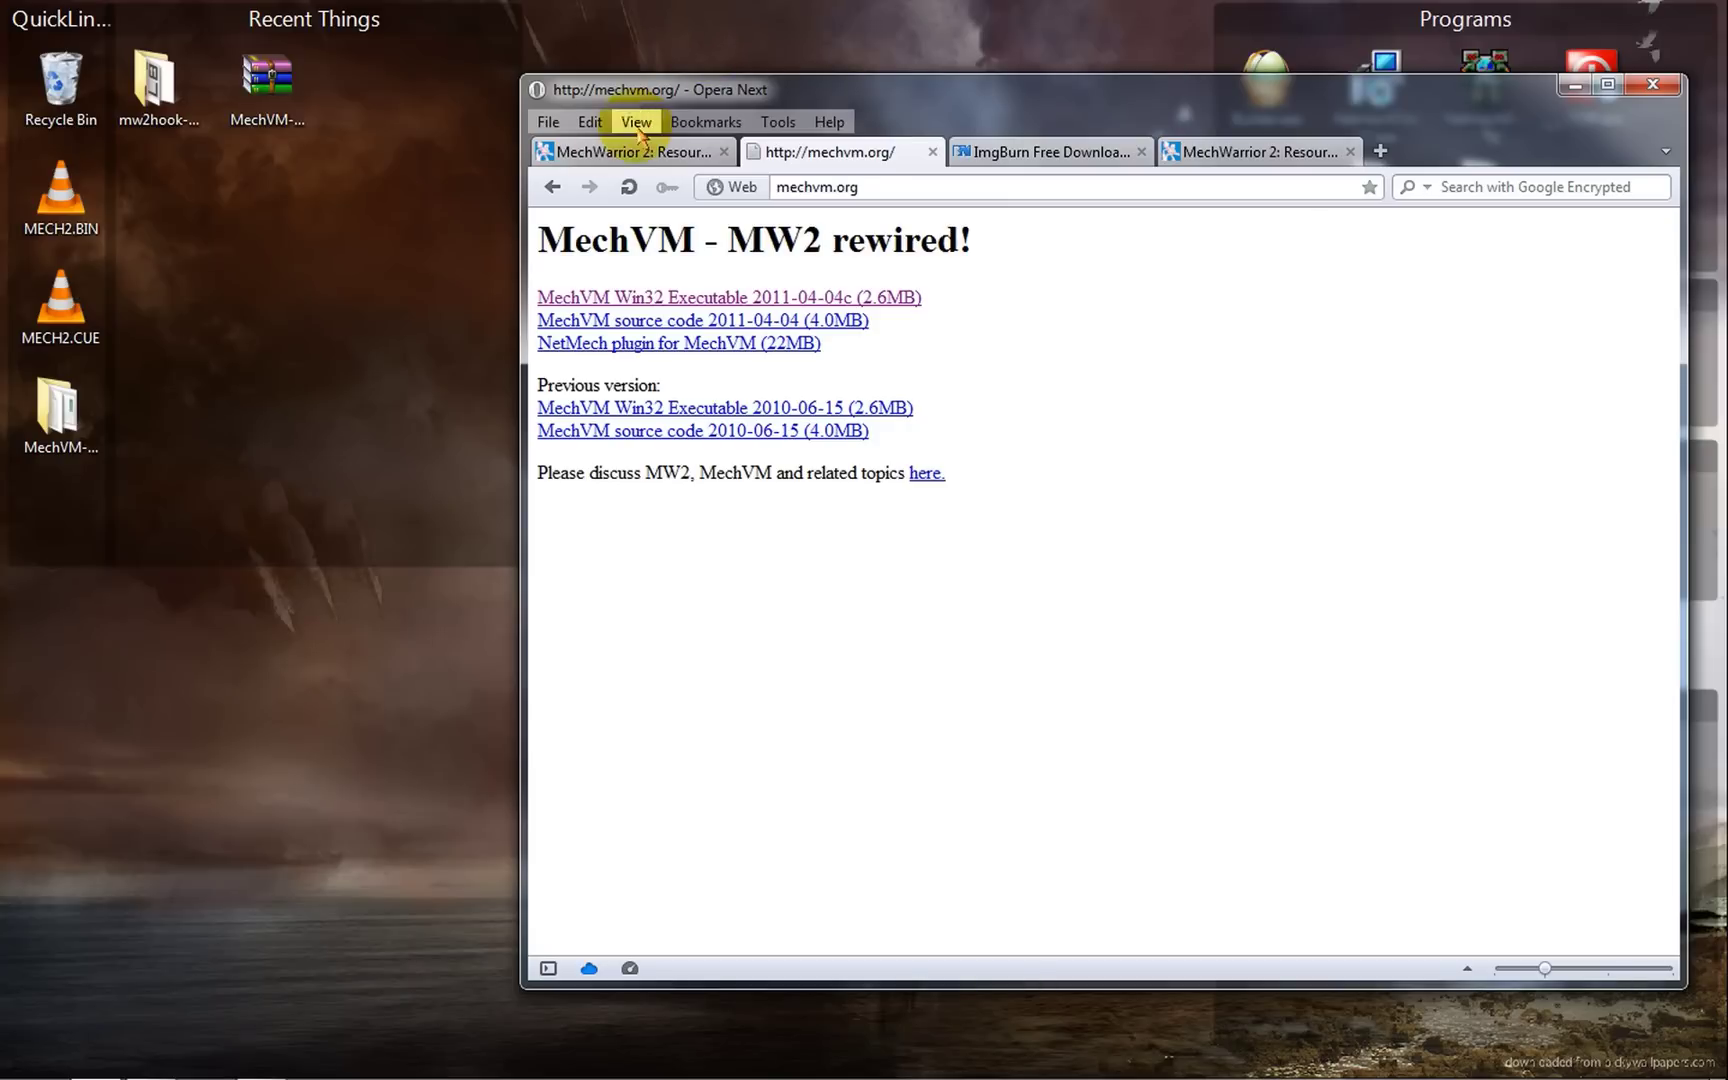
Review the index page of the MechWarrior 2: Resource Forum, including its Technical Support and Dev Sections
left_click(585, 152)
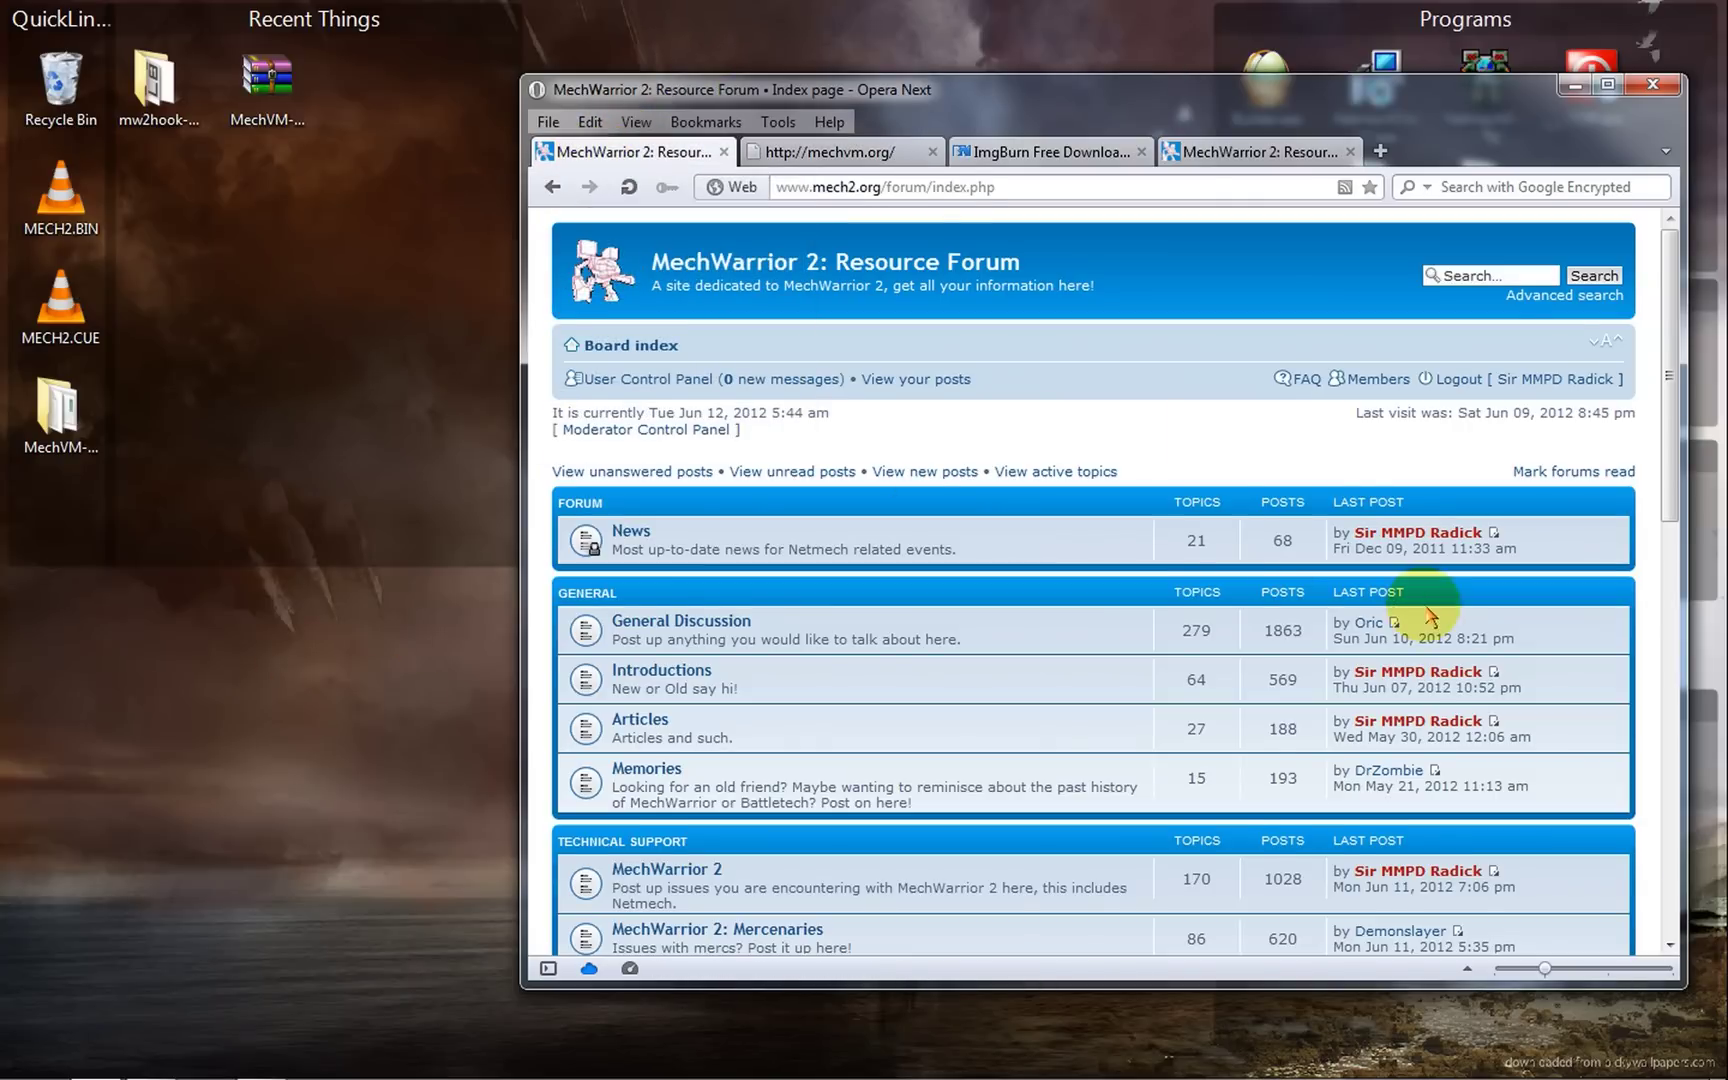
scroll(1130, 590, "down", 4)
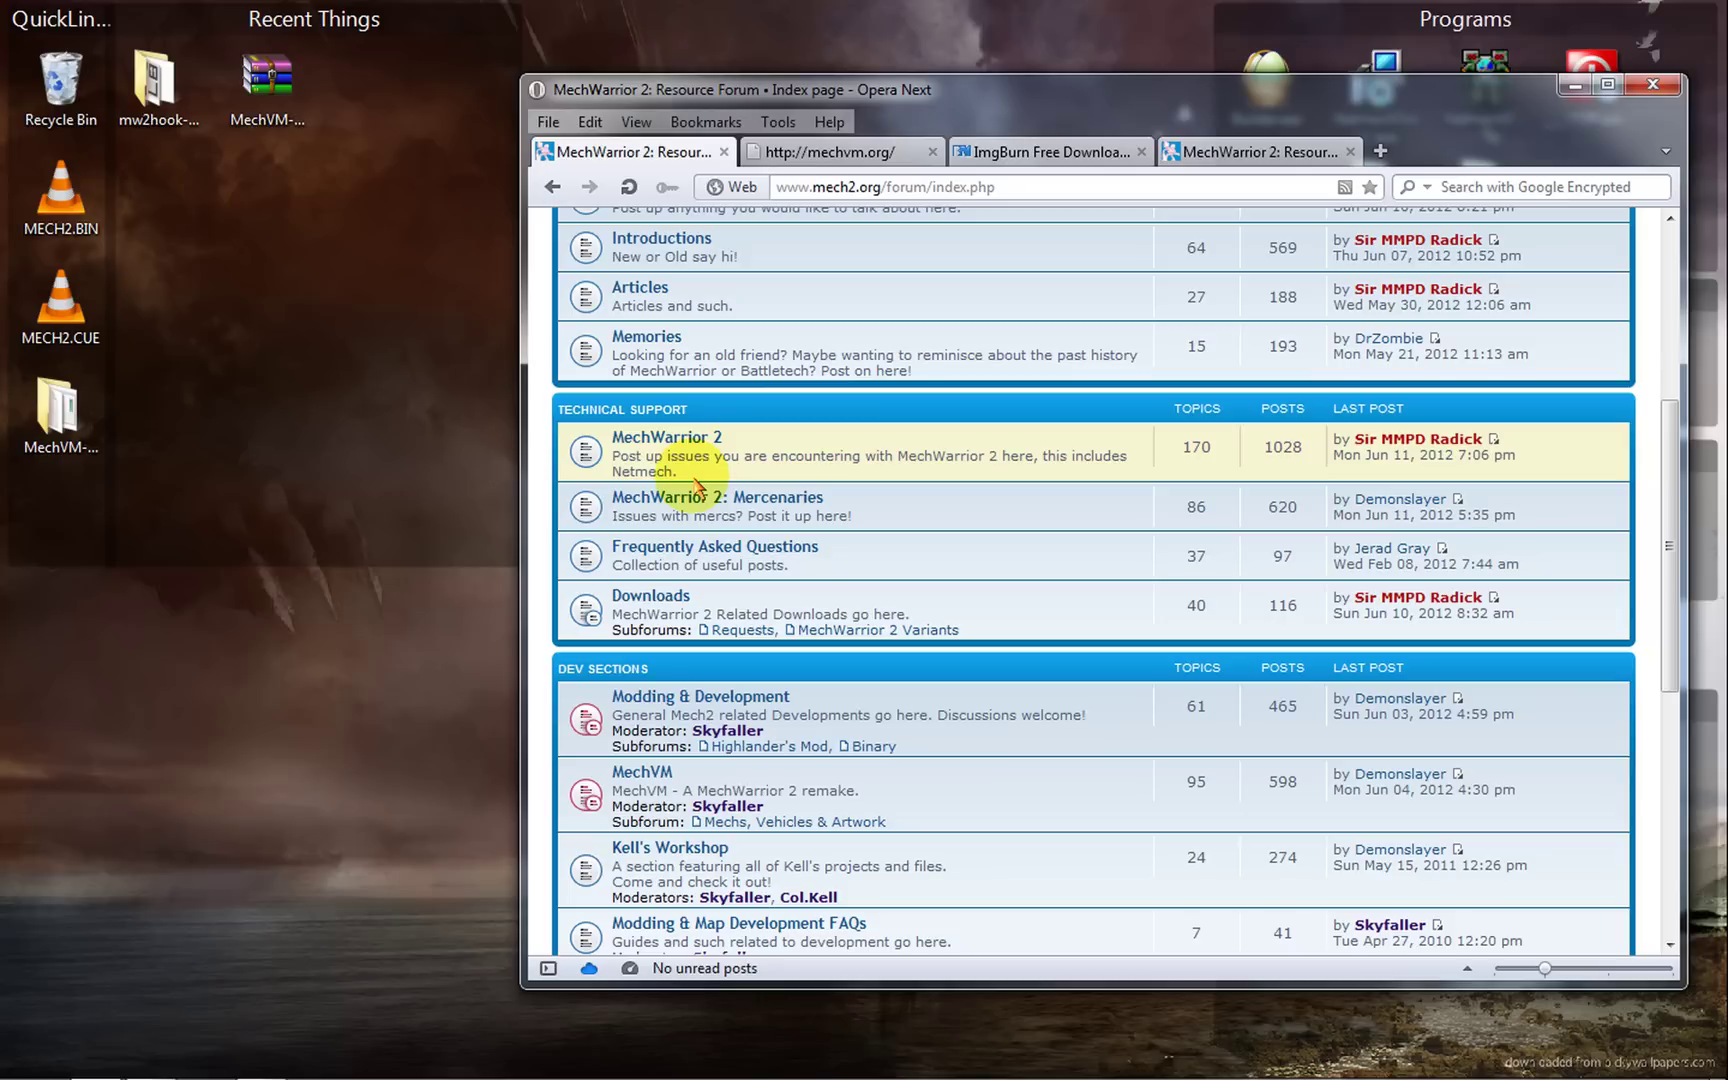
scroll(1157, 555, "up", 4)
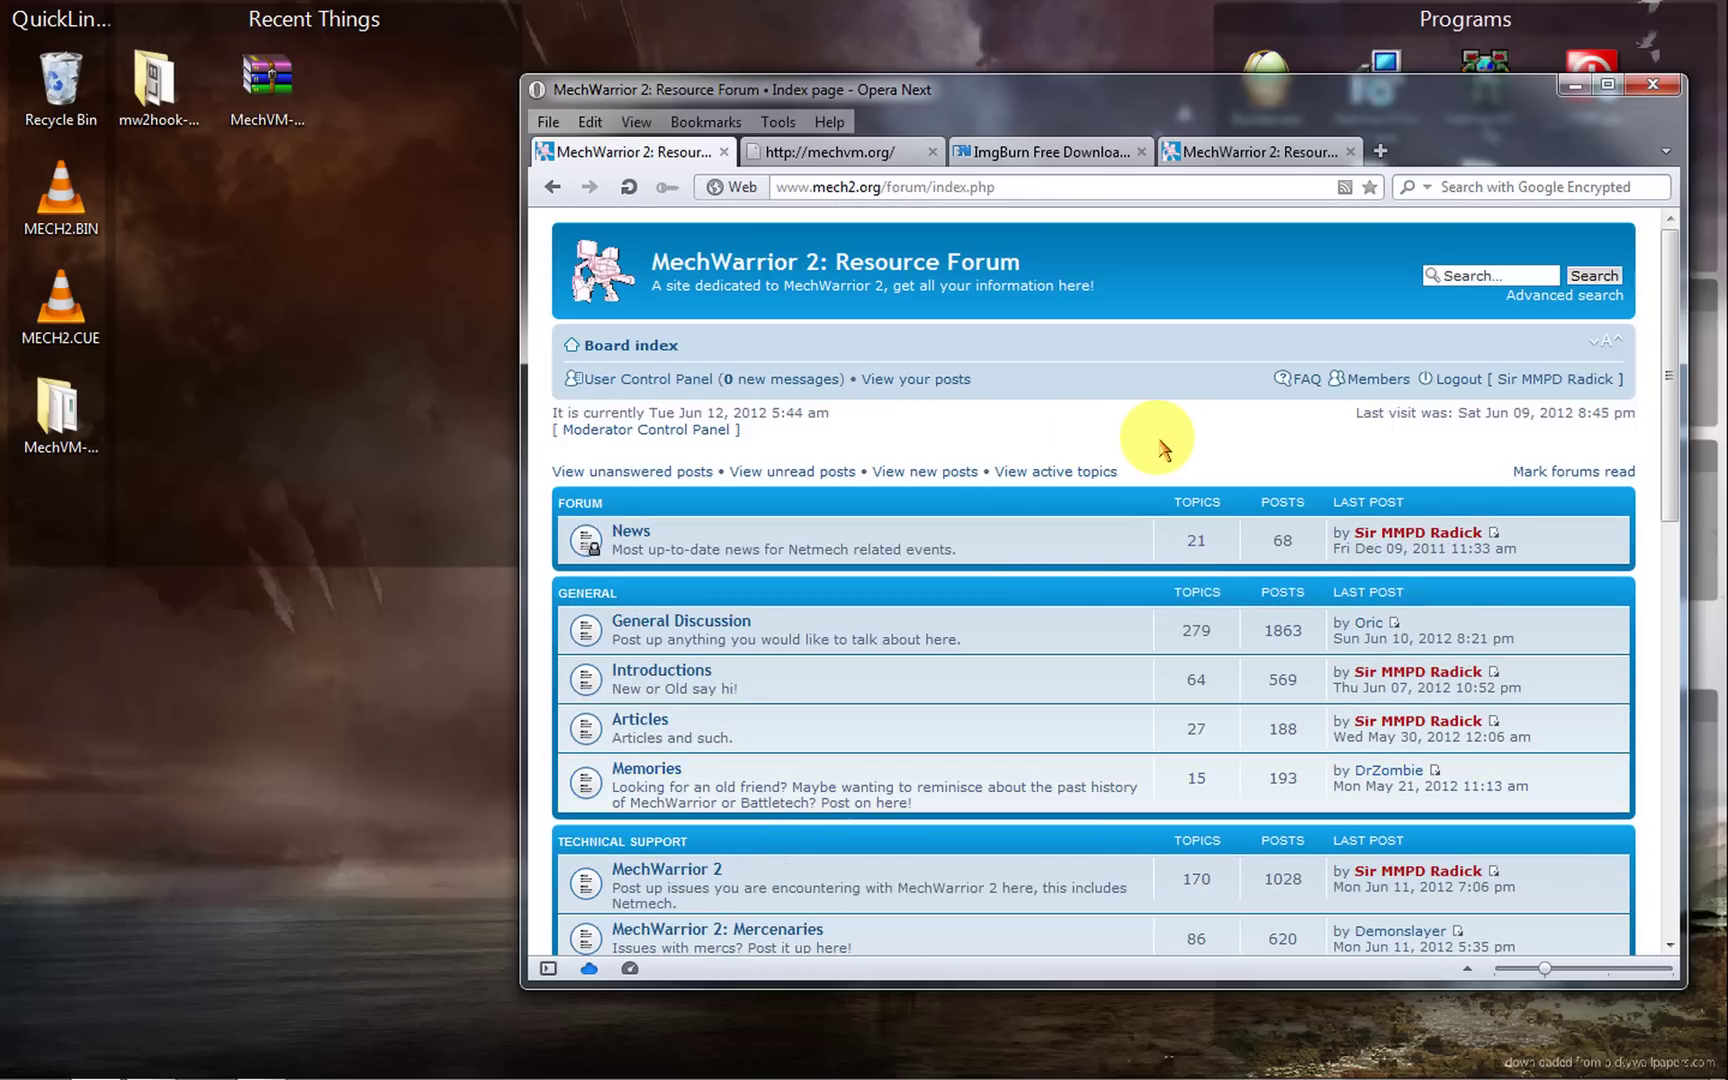
mouse_move(320, 1052)
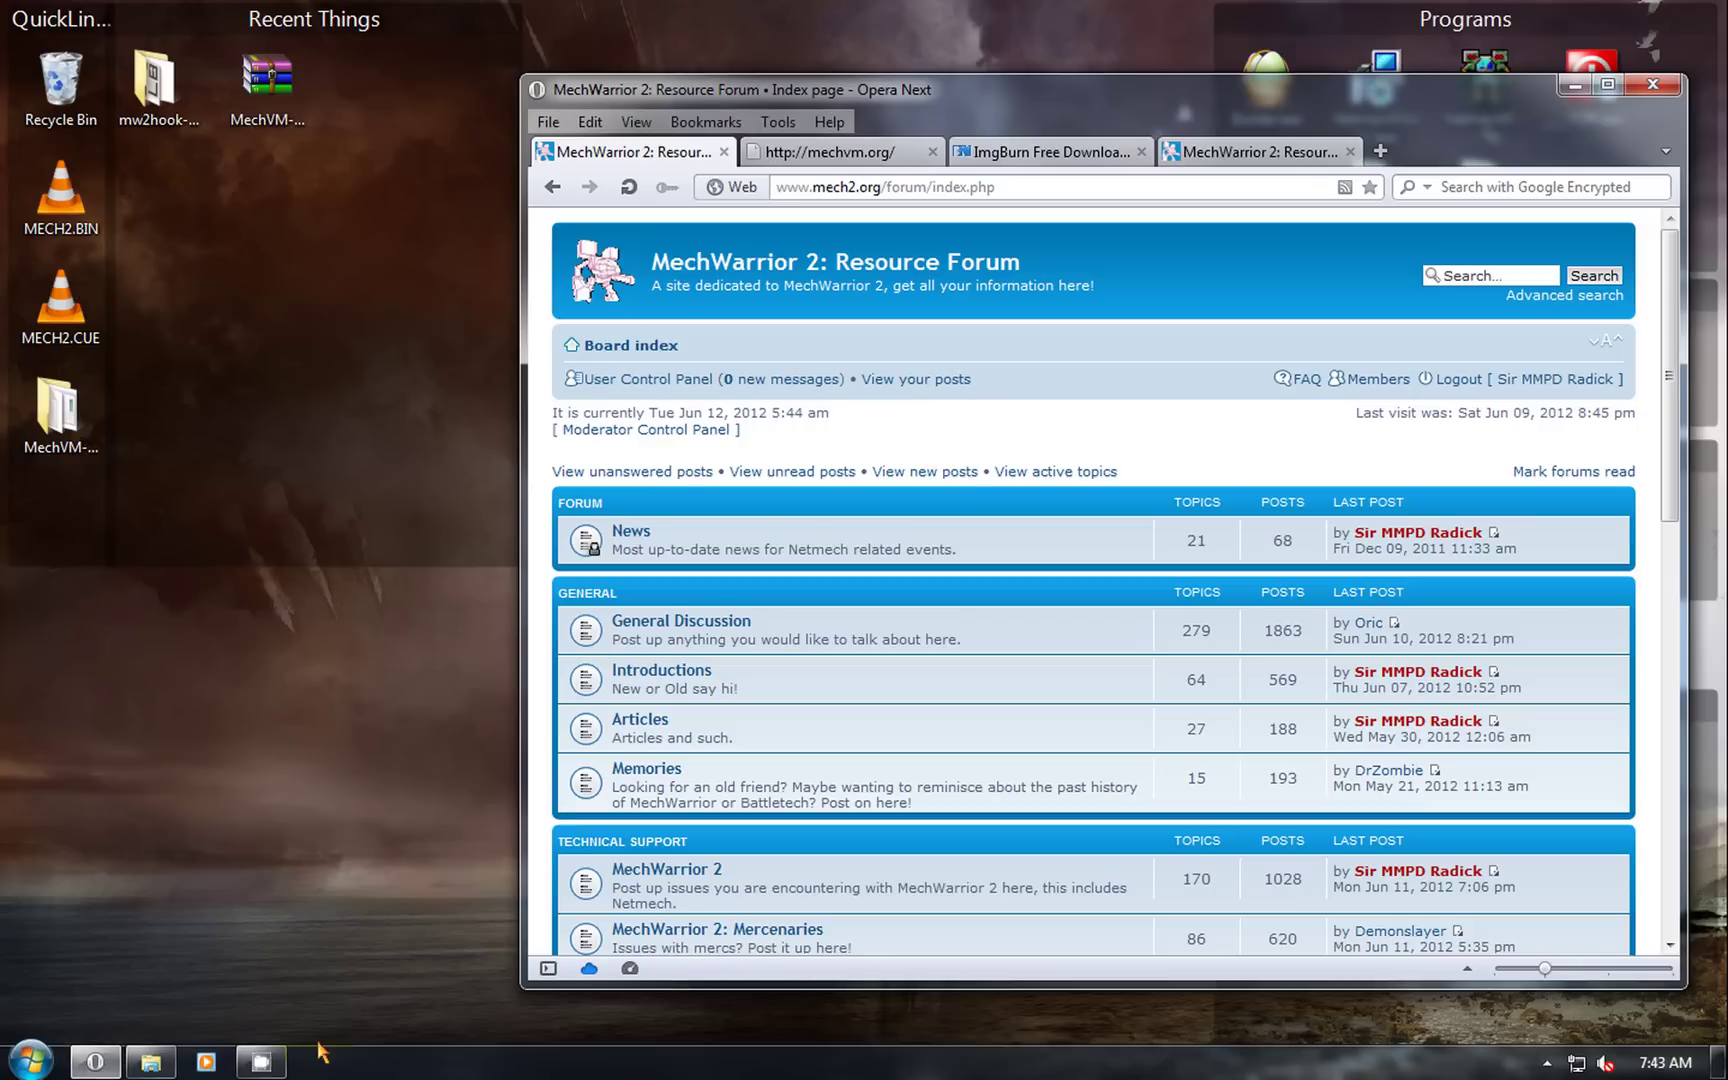